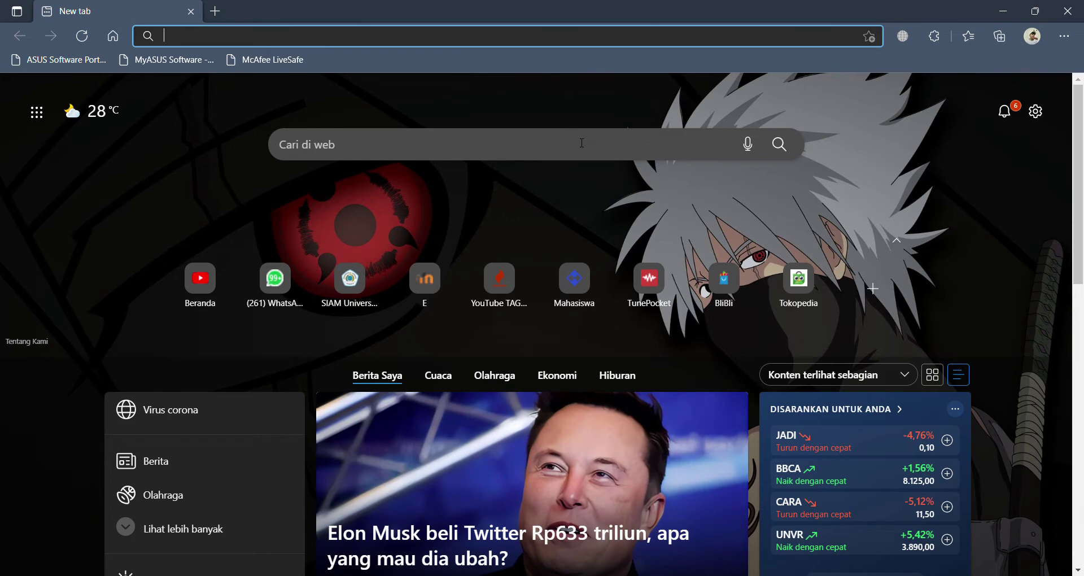
Search the web for "google drive" and open the Google Drive sign-in result
type("googl")
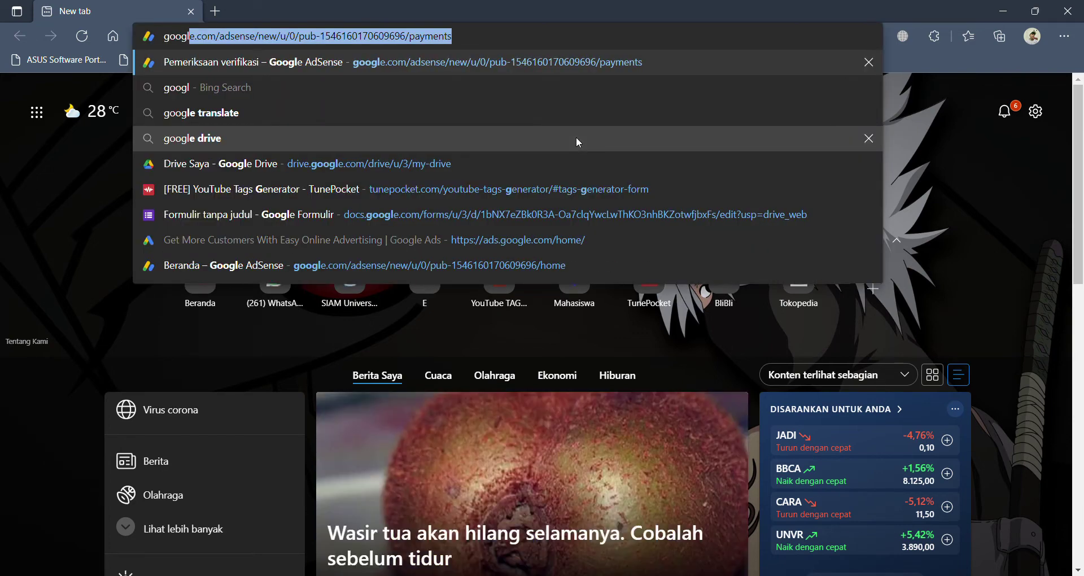
type("e drive")
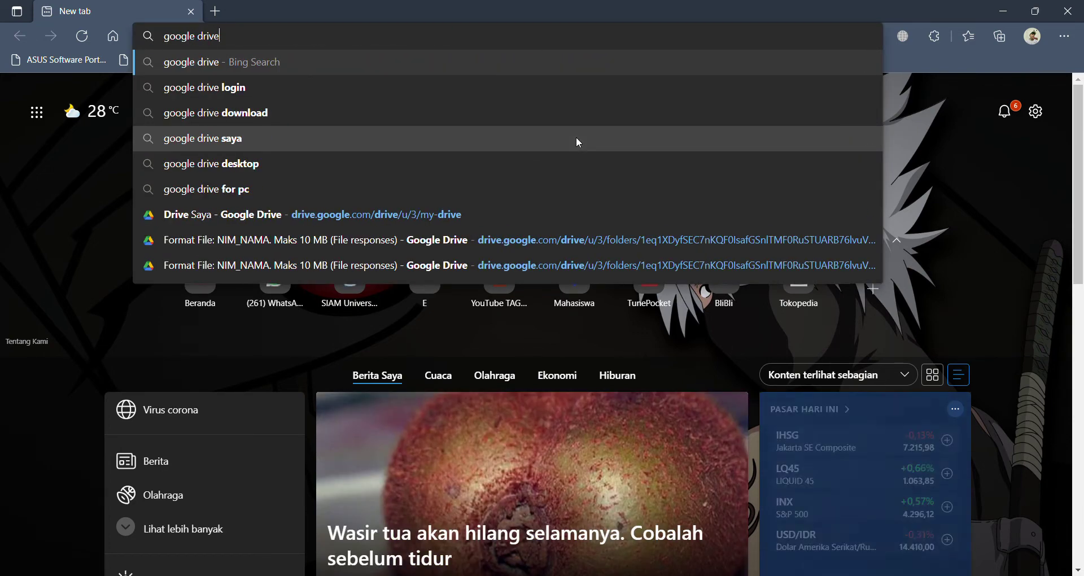
key("Return")
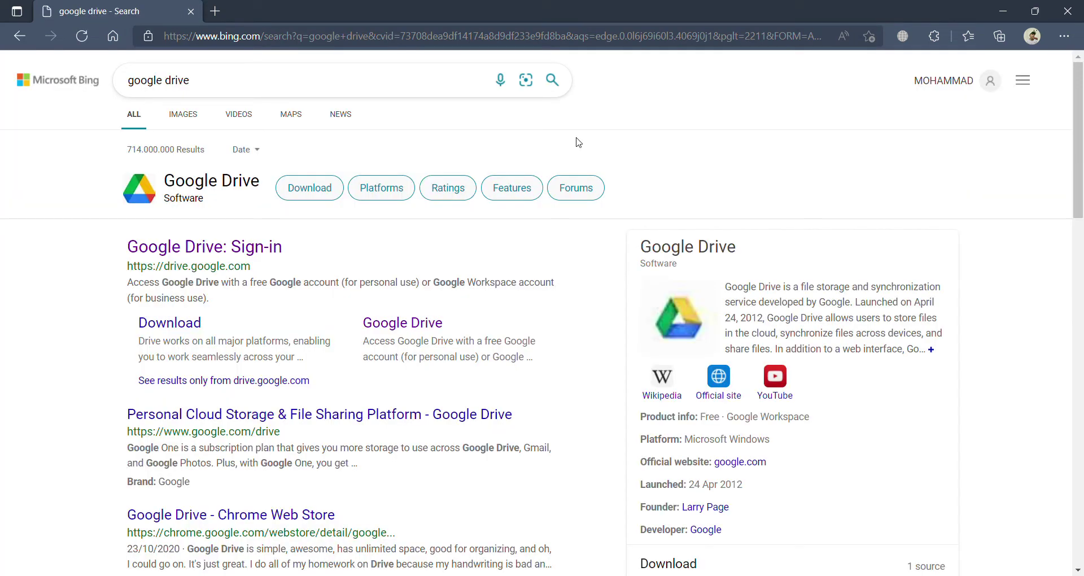
left_click(250, 249)
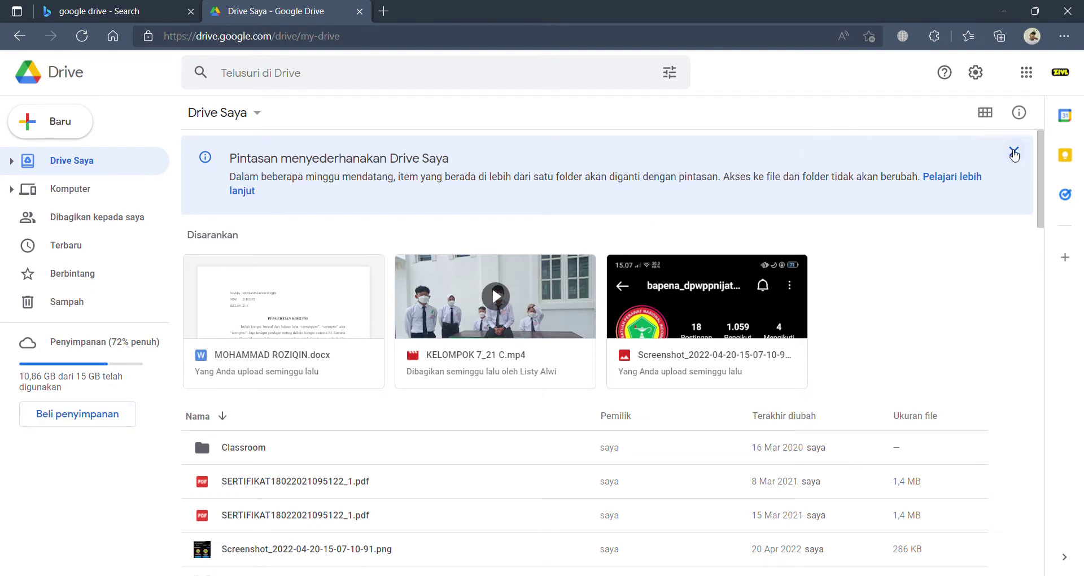
Dismiss the shortcuts notice in My Drive and create a new blank Google Form
left_click(1014, 155)
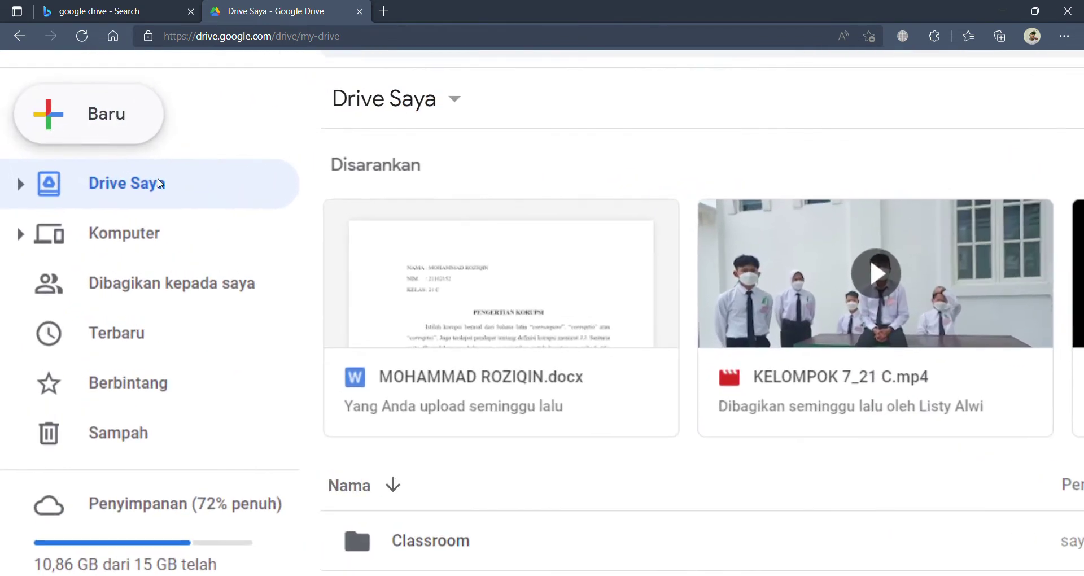
scroll(160, 183, "up", 2)
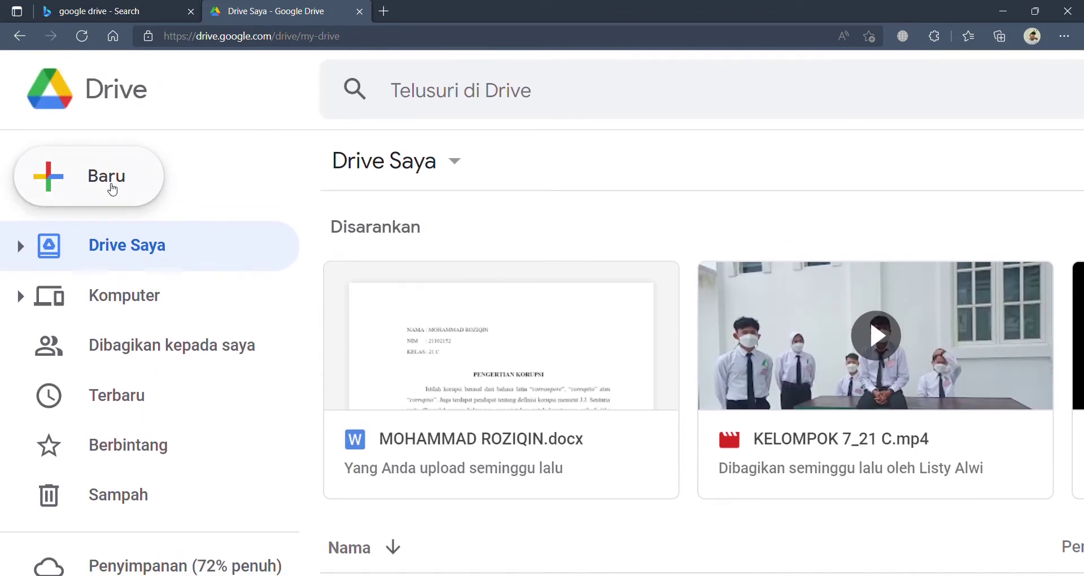
left_click(113, 190)
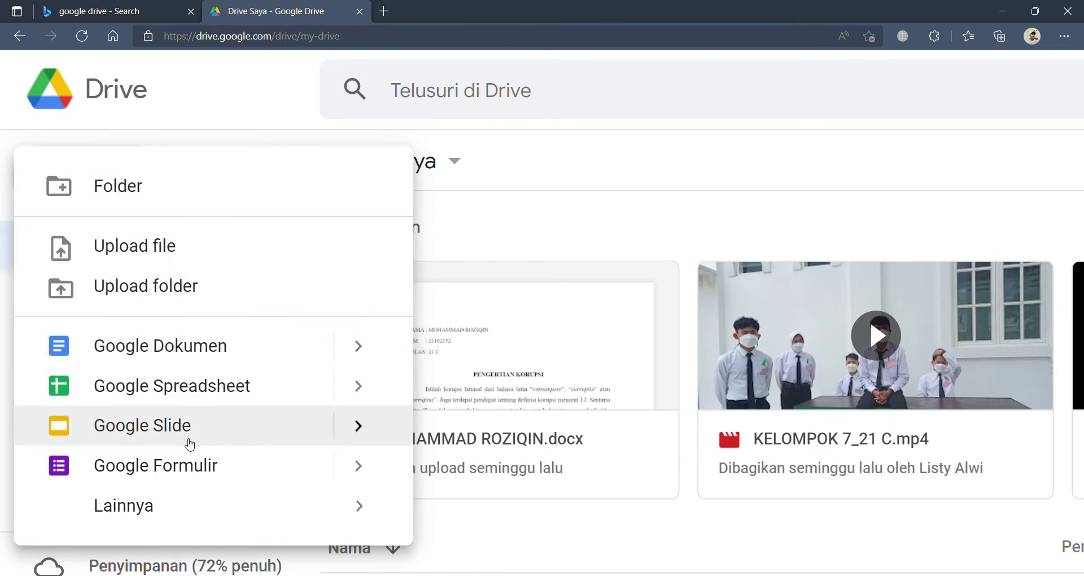
left_click(201, 474)
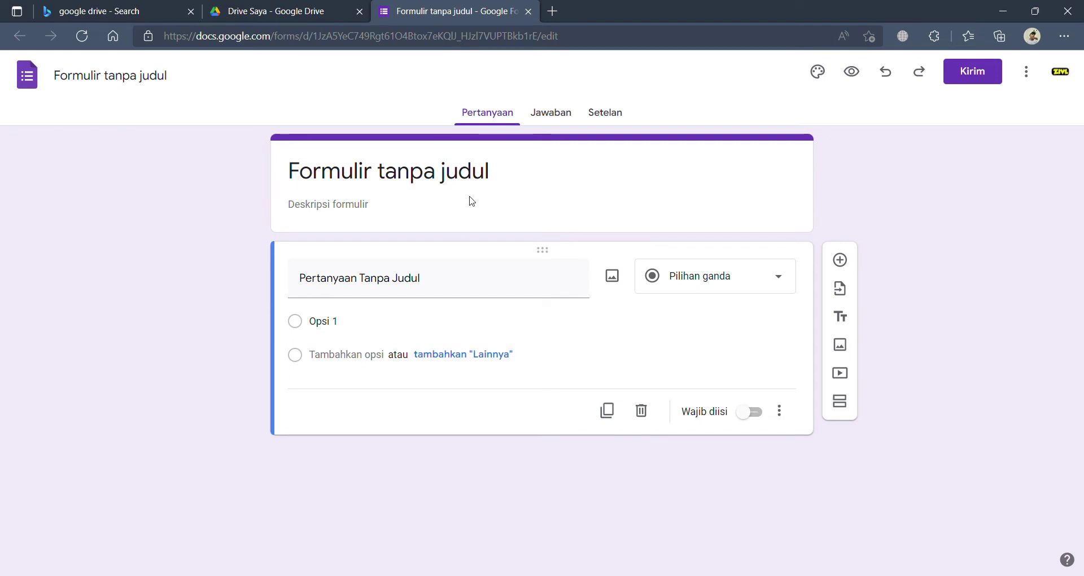
Replace the form's default title with "Pengumpulan Tugas Video"
left_click(490, 185)
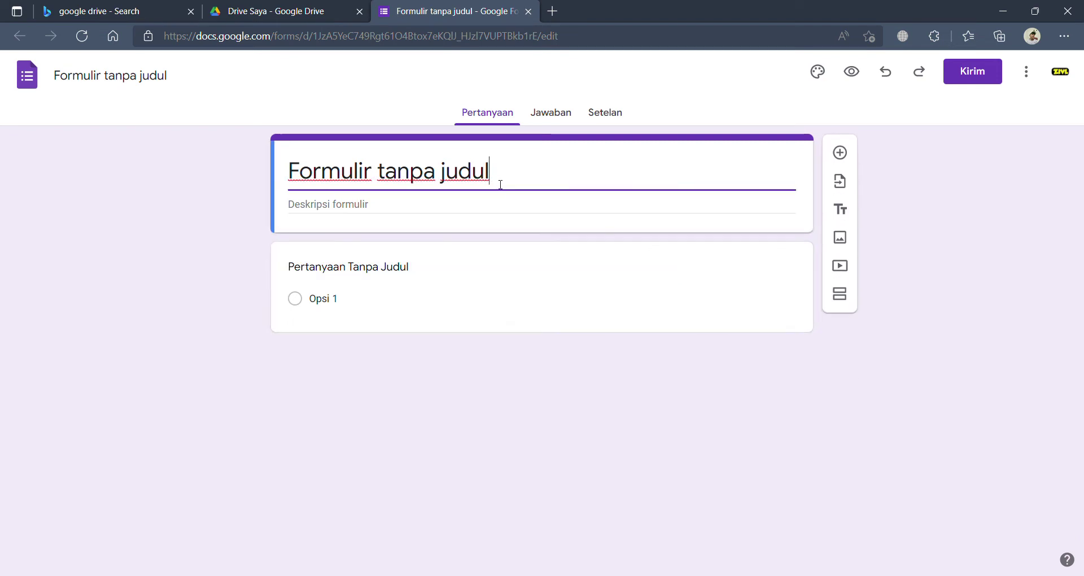
key("BackSpace")
key("BackSpace")
key("BackSpace")
key("BackSpace")
key("BackSpace")
key("BackSpace")
key("BackSpace")
key("BackSpace")
key("BackSpace")
key("BackSpace")
key("BackSpace")
key("BackSpace")
key("BackSpace")
key("BackSpace")
key("BackSpace")
key("BackSpace")
key("BackSpace")
key("BackSpace")
key("BackSpace")
key("BackSpace")
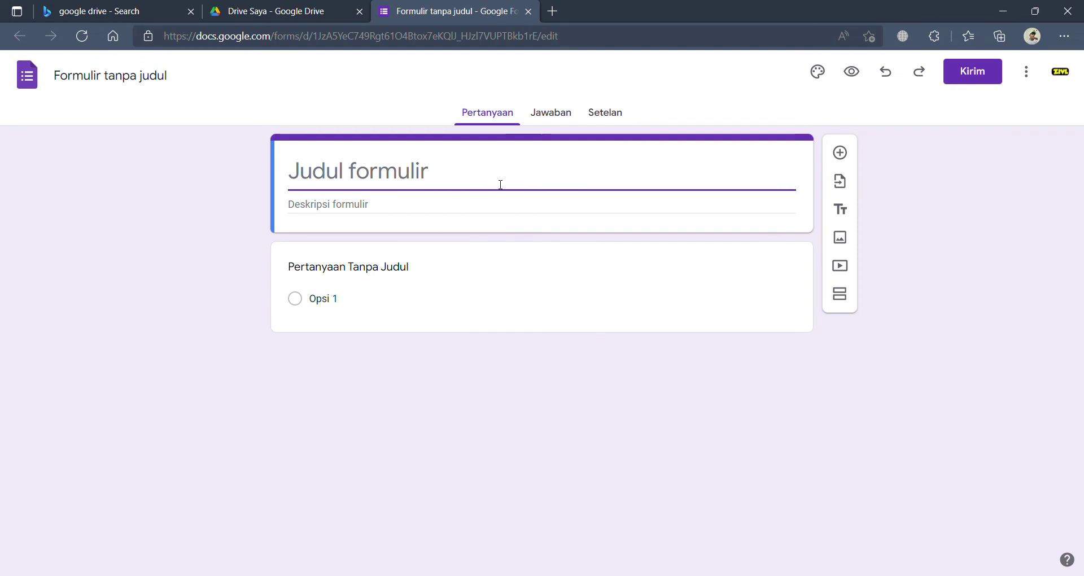
type("Peng")
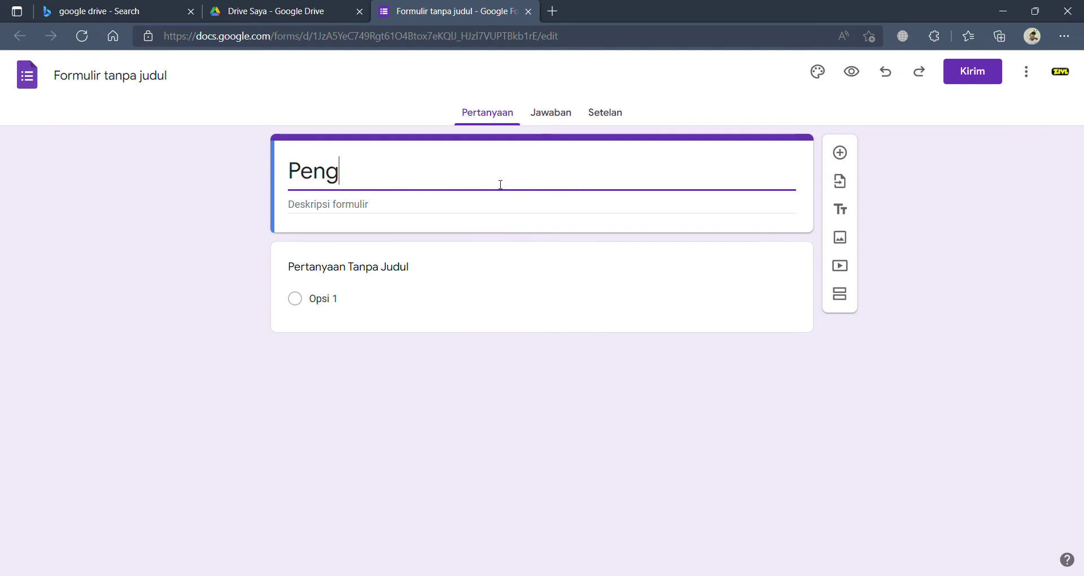
type("ump")
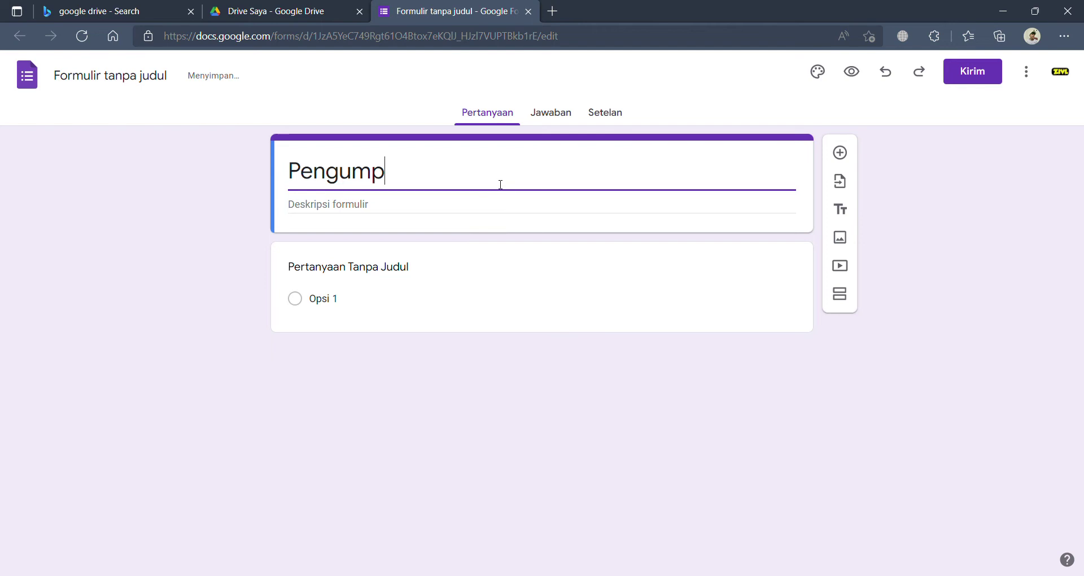
type("ulan ")
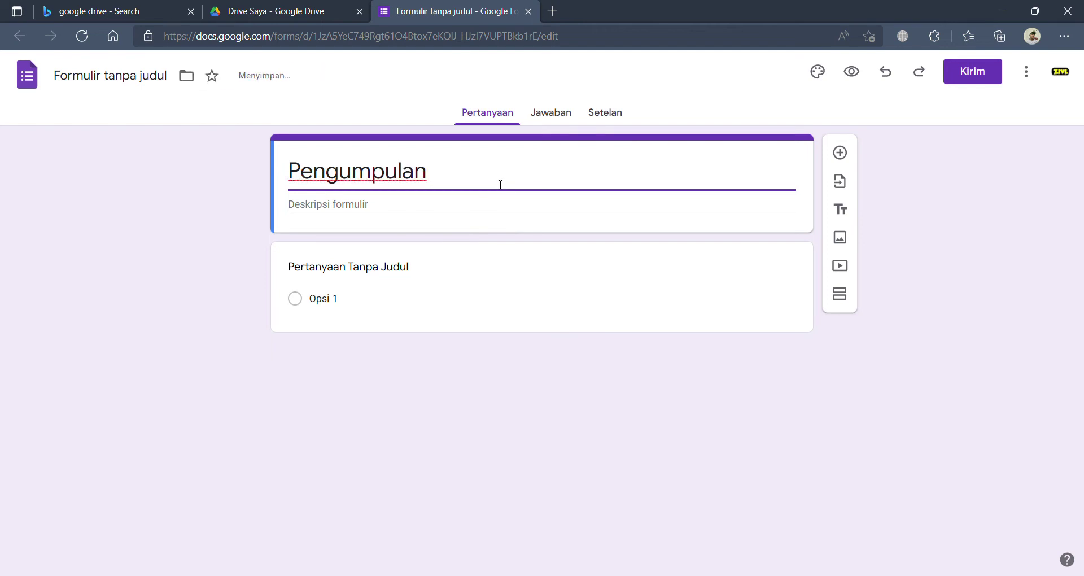
type("Tuga")
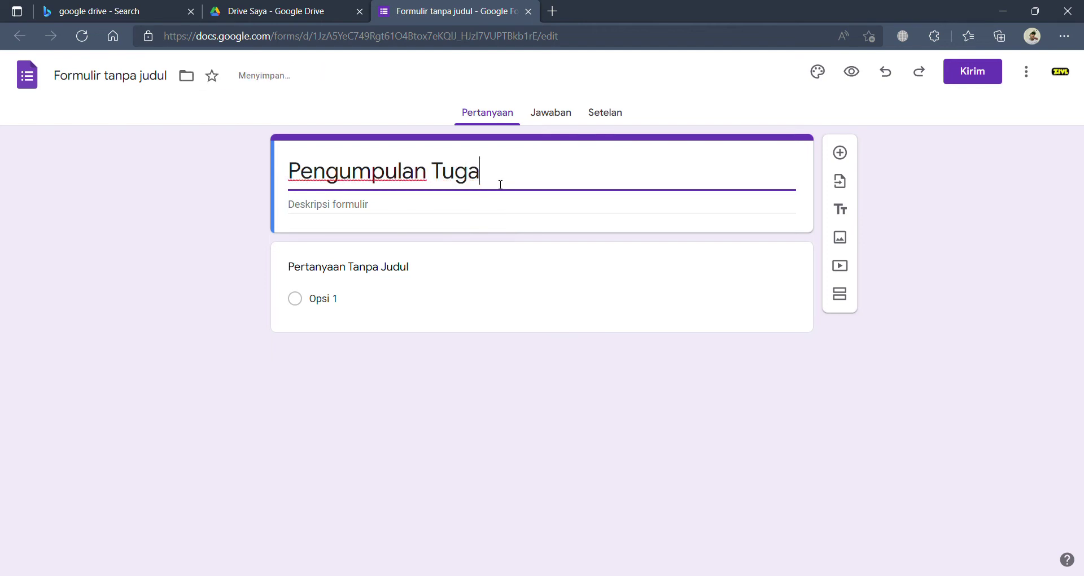
type("s Video")
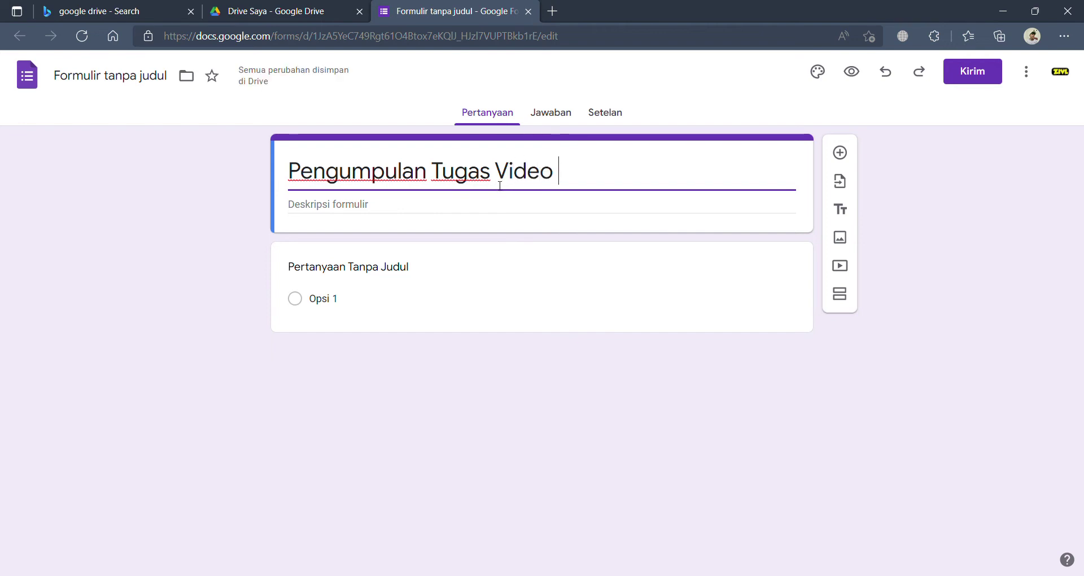
Enter "DAEADLINE 1 MEI 2022" as the form description
left_click(443, 209)
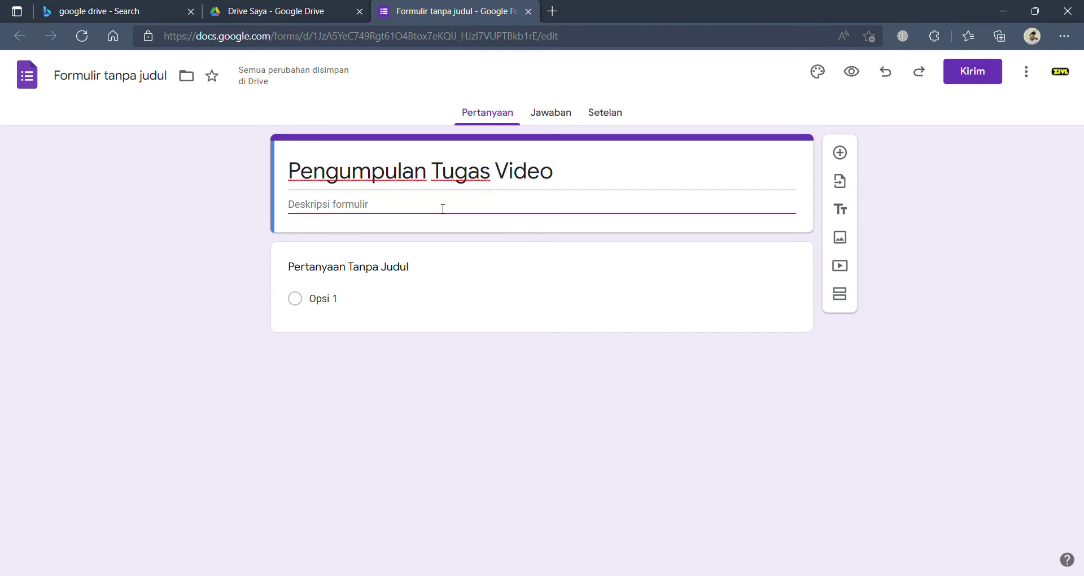
type("DAEADLINE")
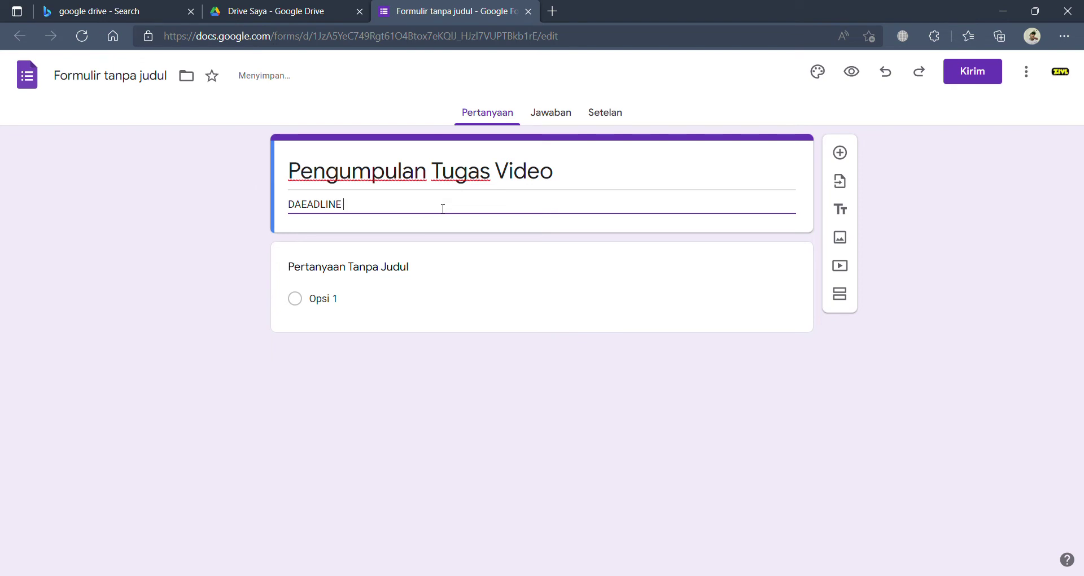
type(" 1 MEI 2022")
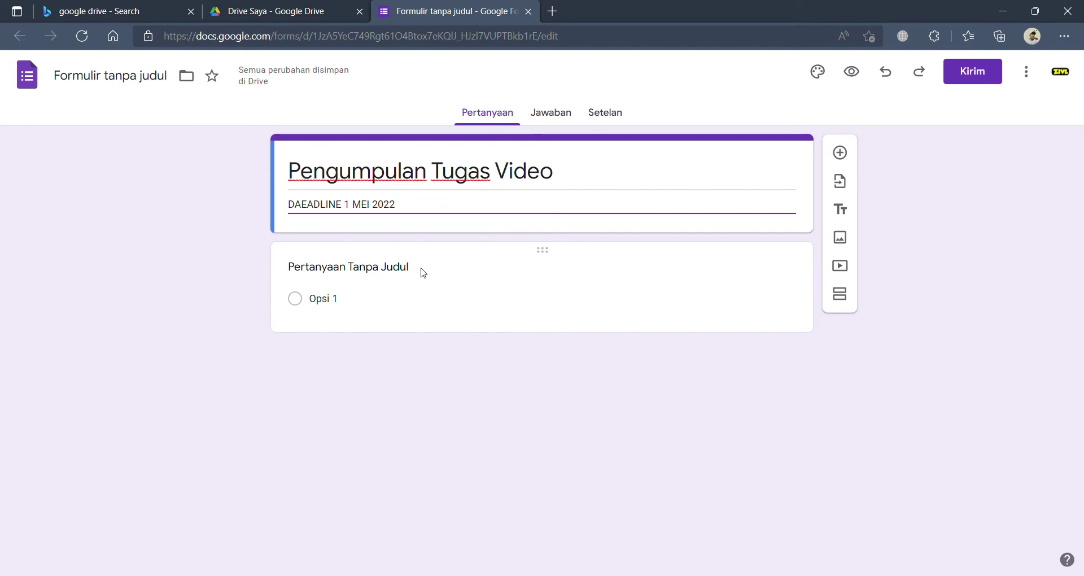
Rename the first question "NAMA" and set its answer type to Jawaban singkat
left_click(301, 300)
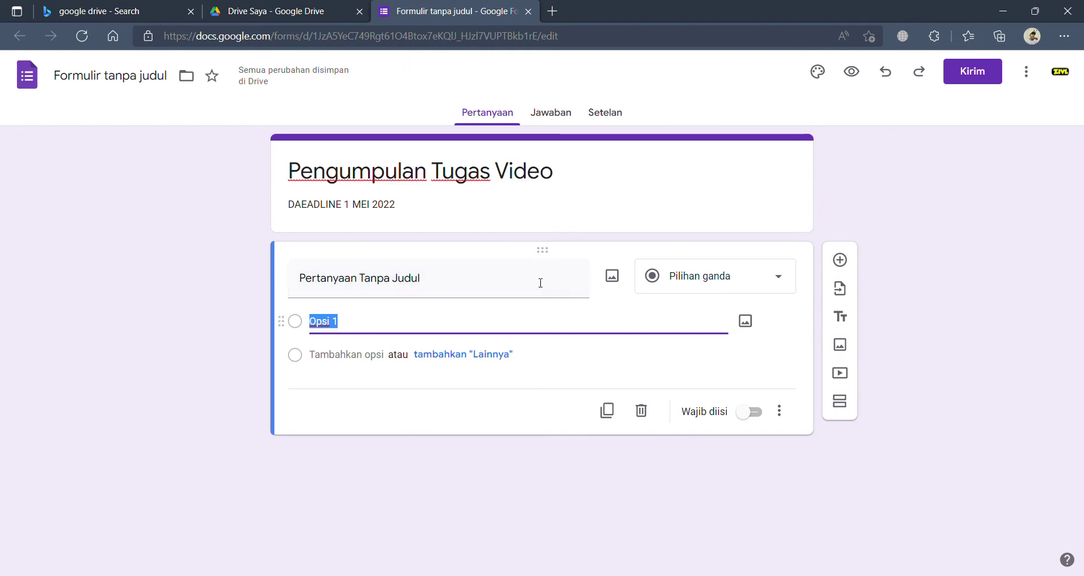
left_click(502, 280)
key("BackSpace")
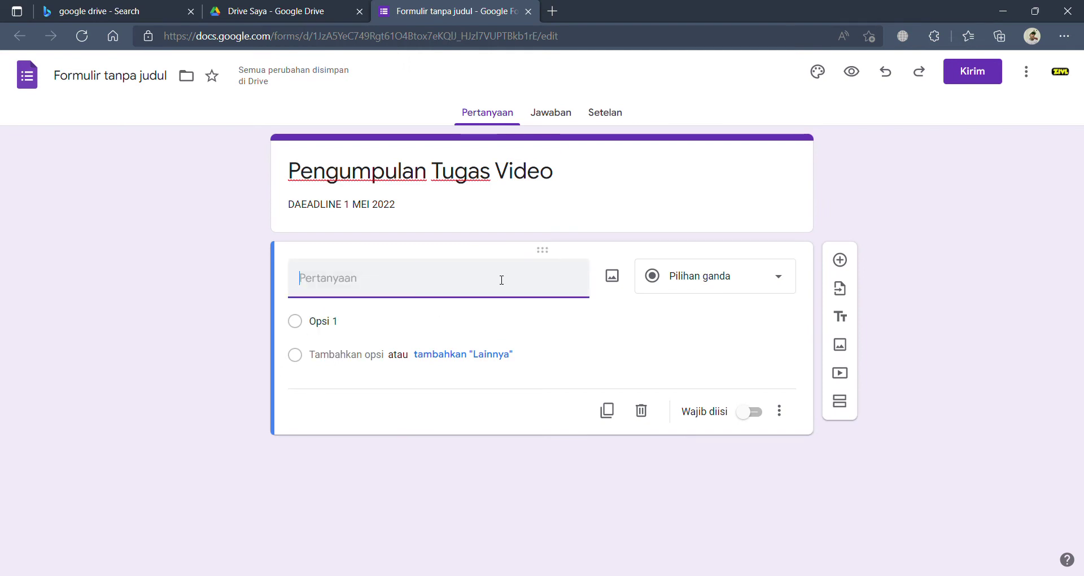
type("NAMA")
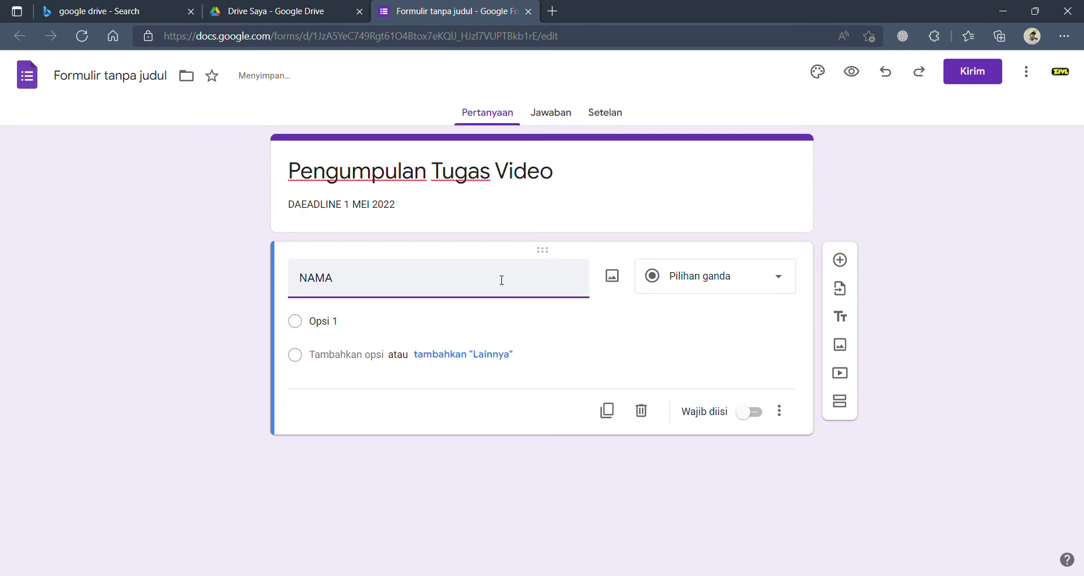
left_click(685, 286)
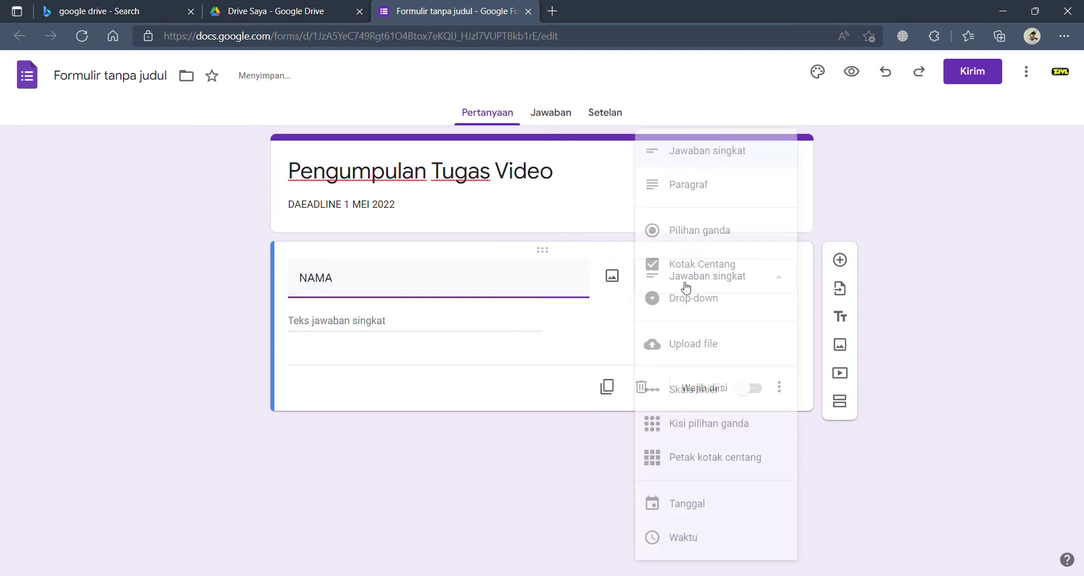
left_click(668, 163)
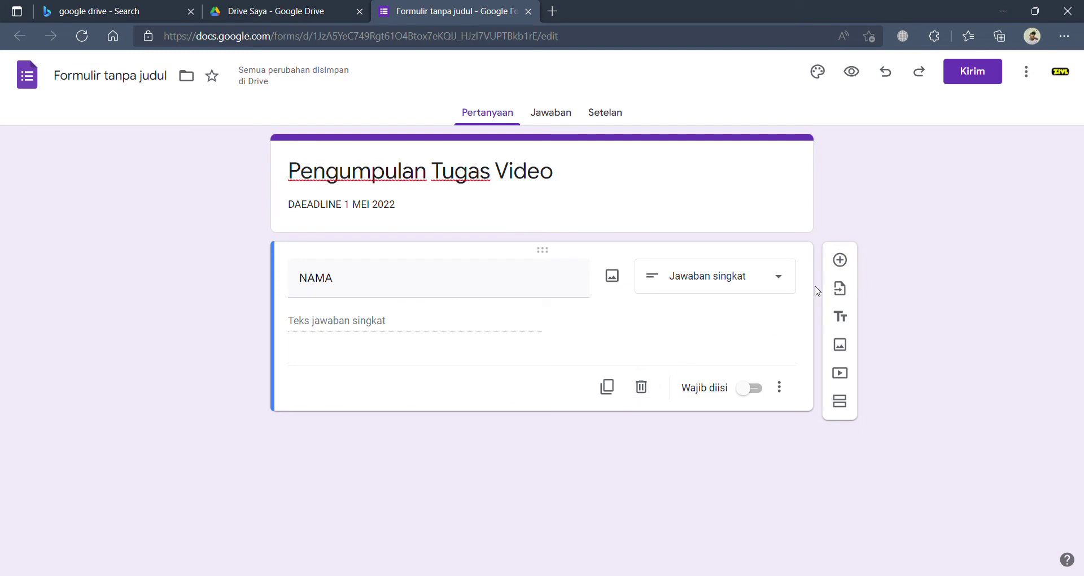
Add a second question titled "KELAS" with the answer type Jawaban singkat
left_click(840, 261)
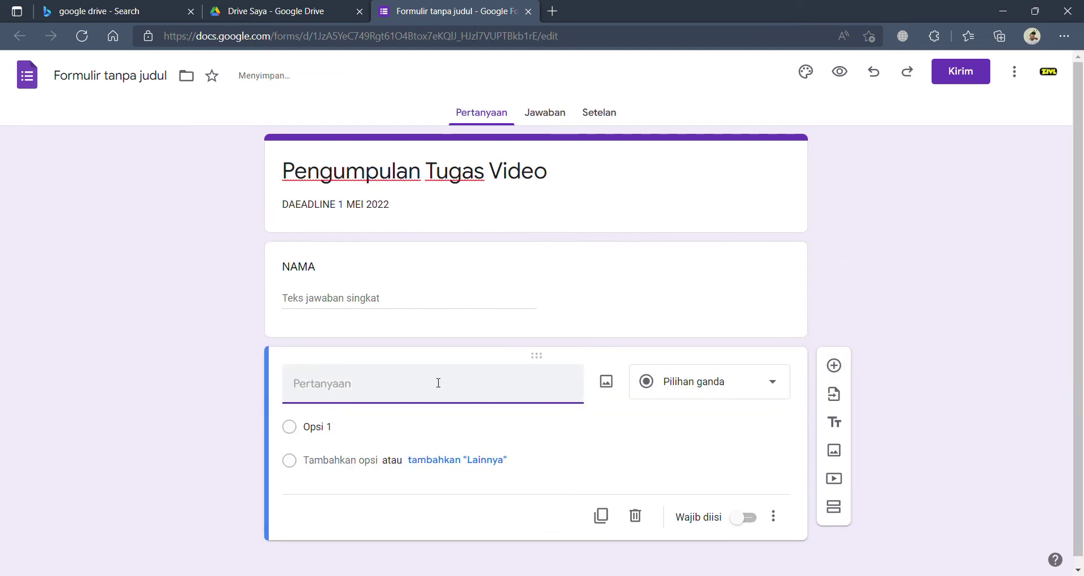
type("KELAS")
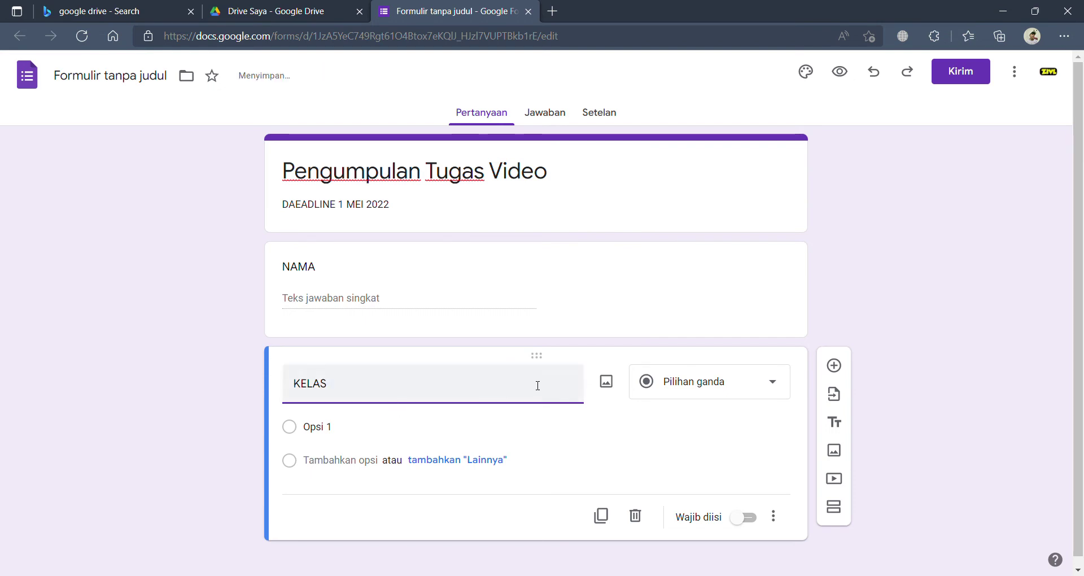
left_click(688, 398)
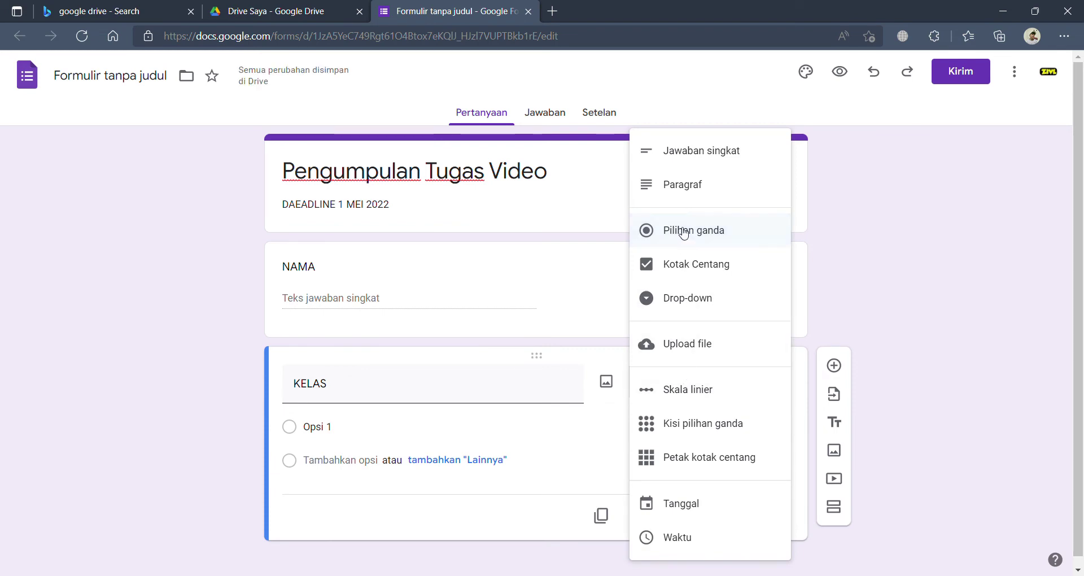
left_click(672, 157)
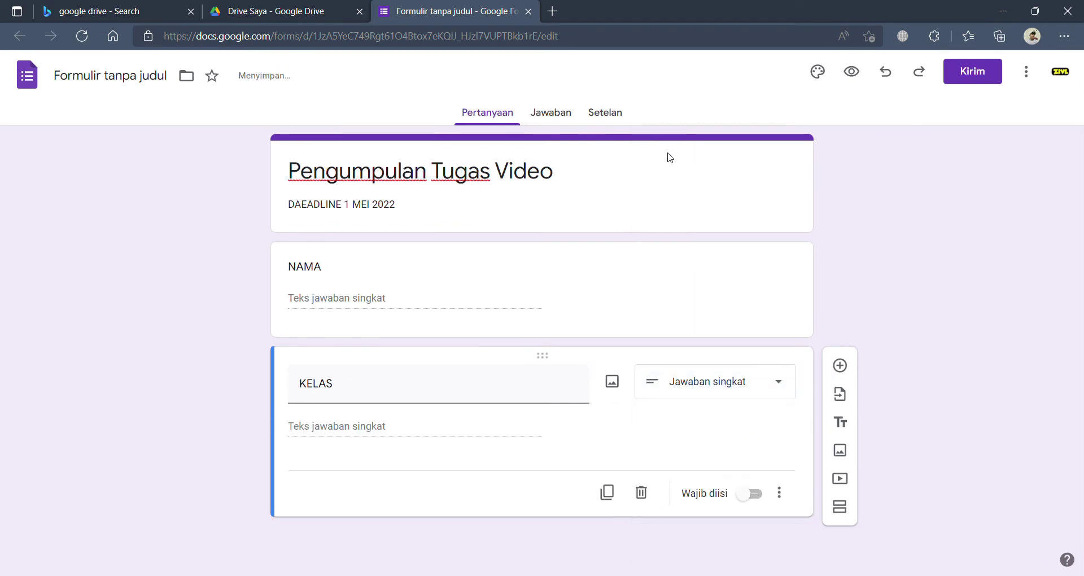
Add a third question titled "UPLOAD FILE" of type Upload file and allow respondents to upload files to Drive
left_click(851, 369)
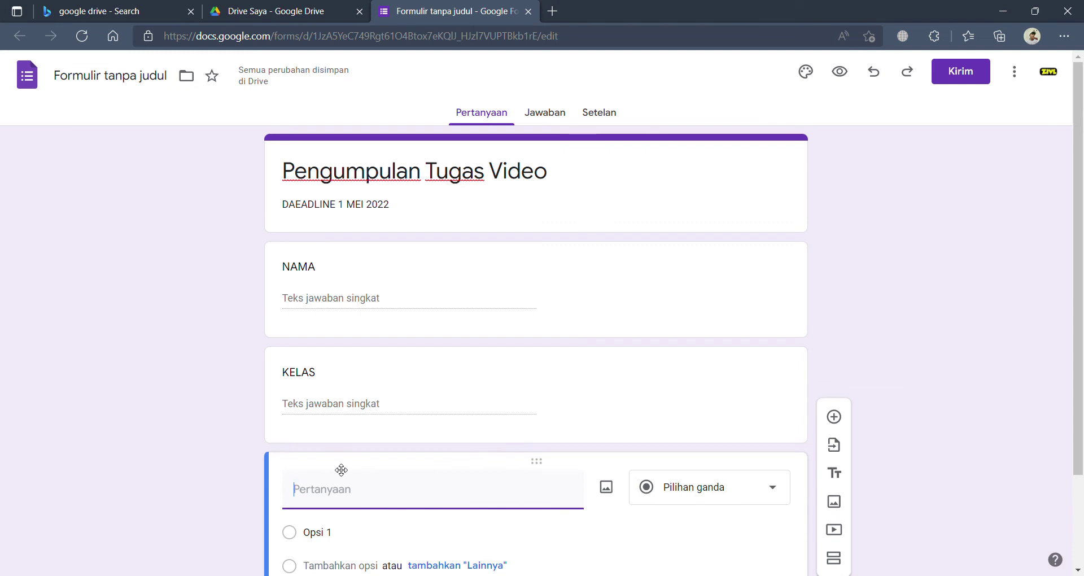
type("UPLOAD")
type("FILE")
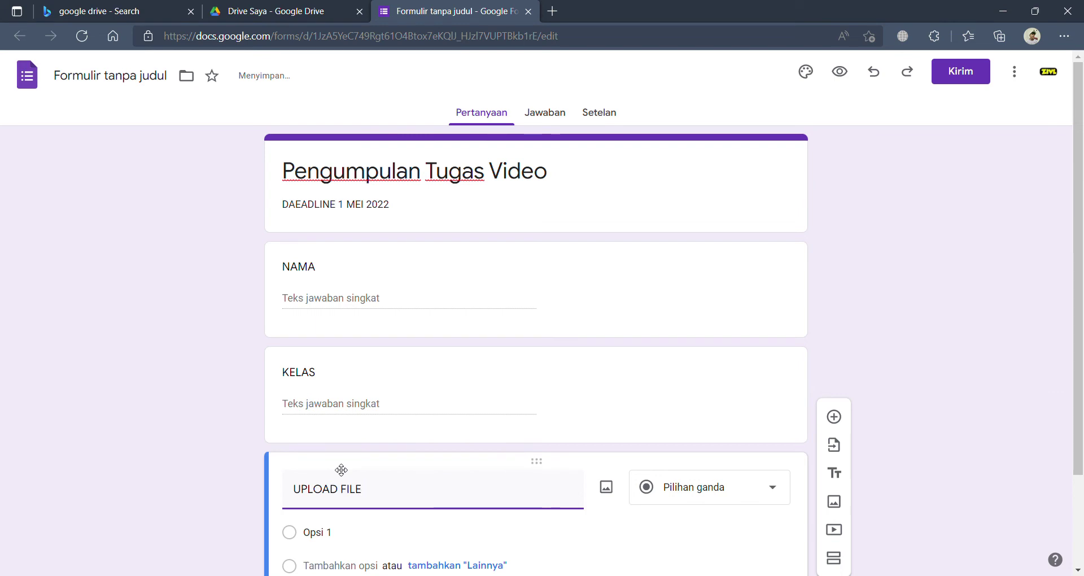
scroll(427, 510, "down", 2)
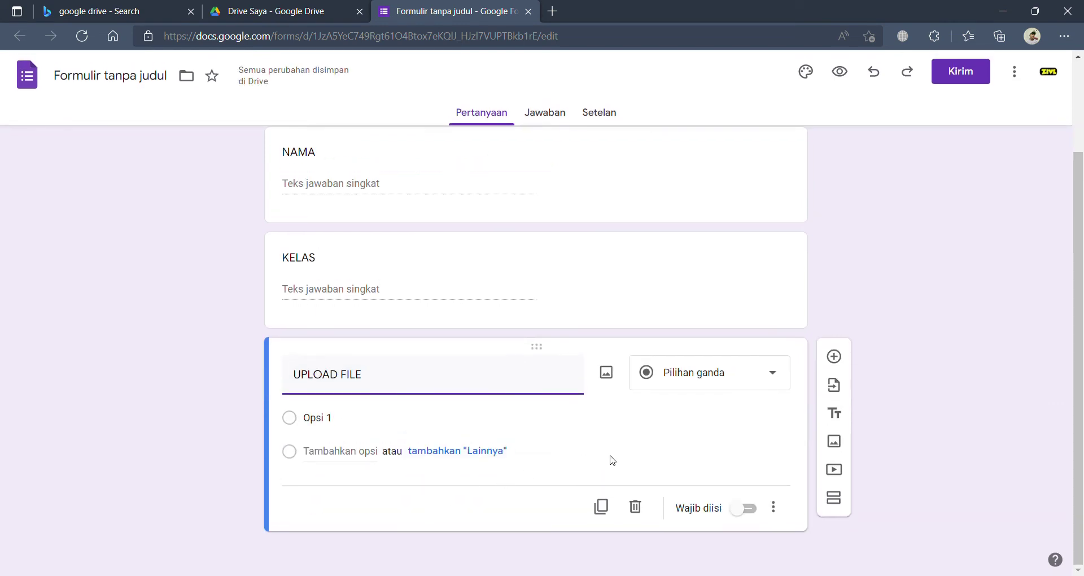
left_click(740, 382)
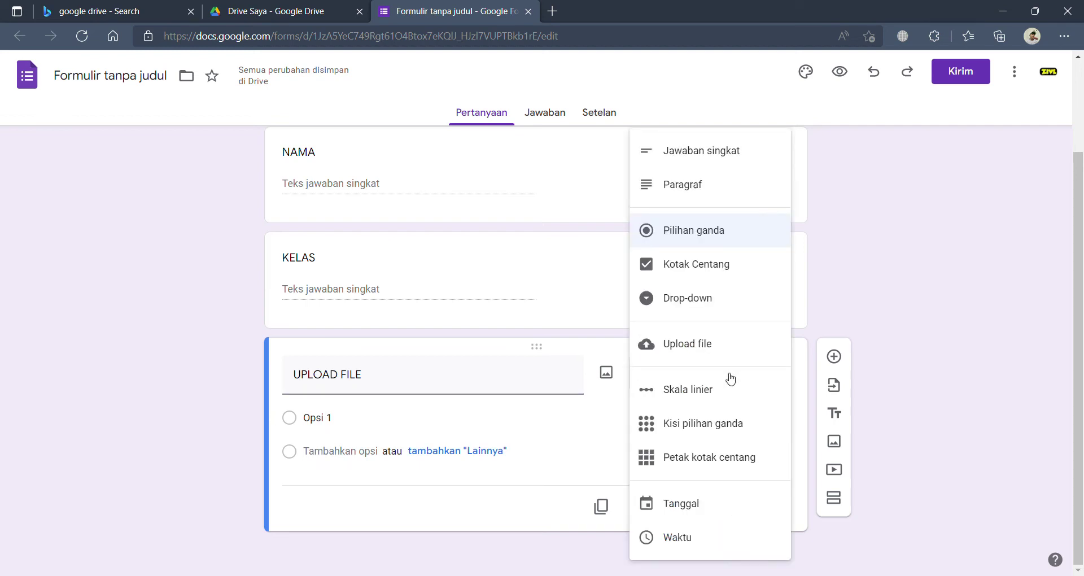
left_click(685, 350)
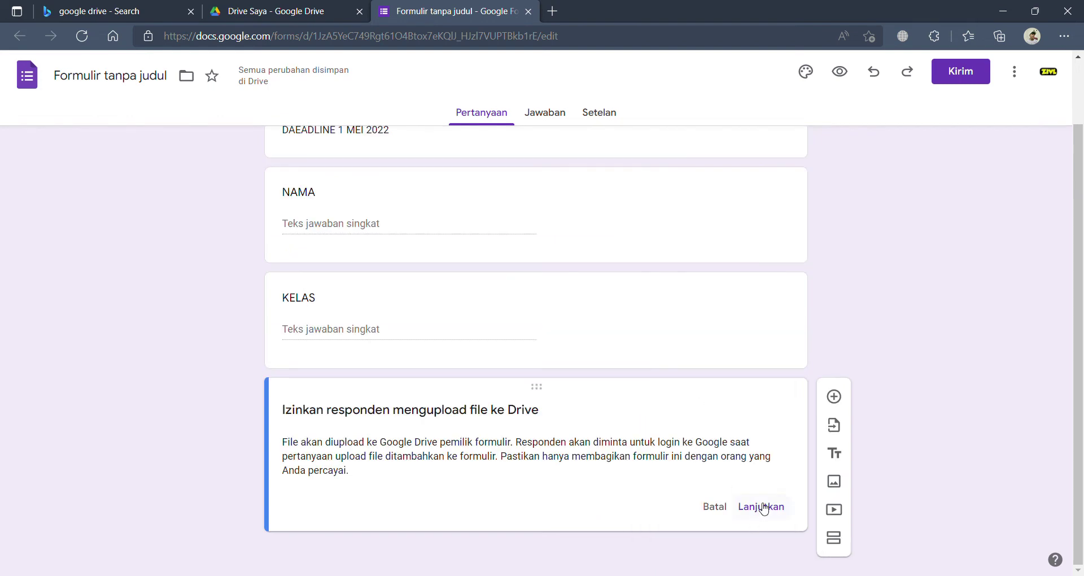
left_click(762, 508)
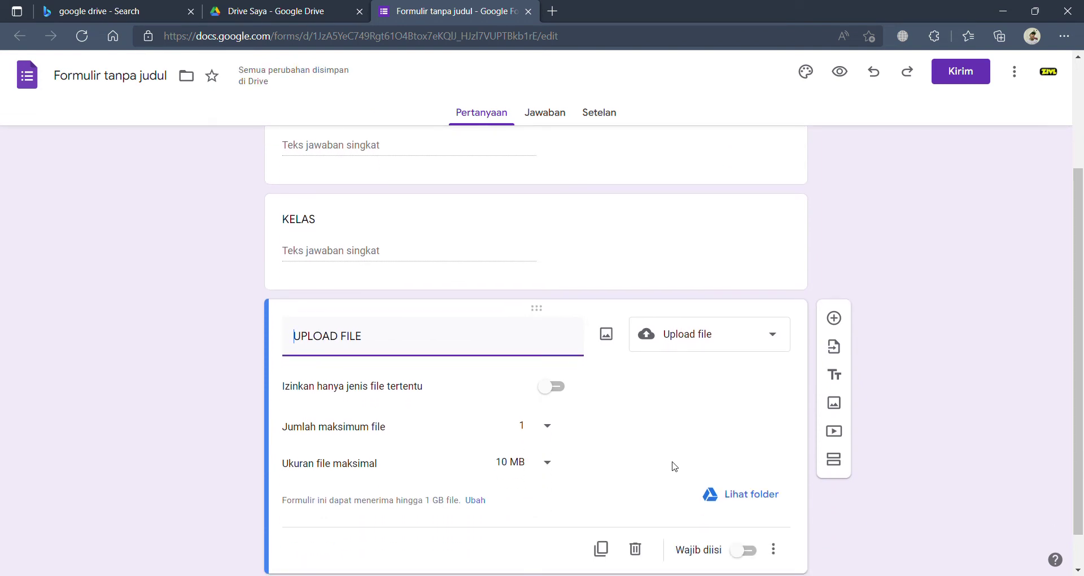
scroll(675, 466, "down", 1)
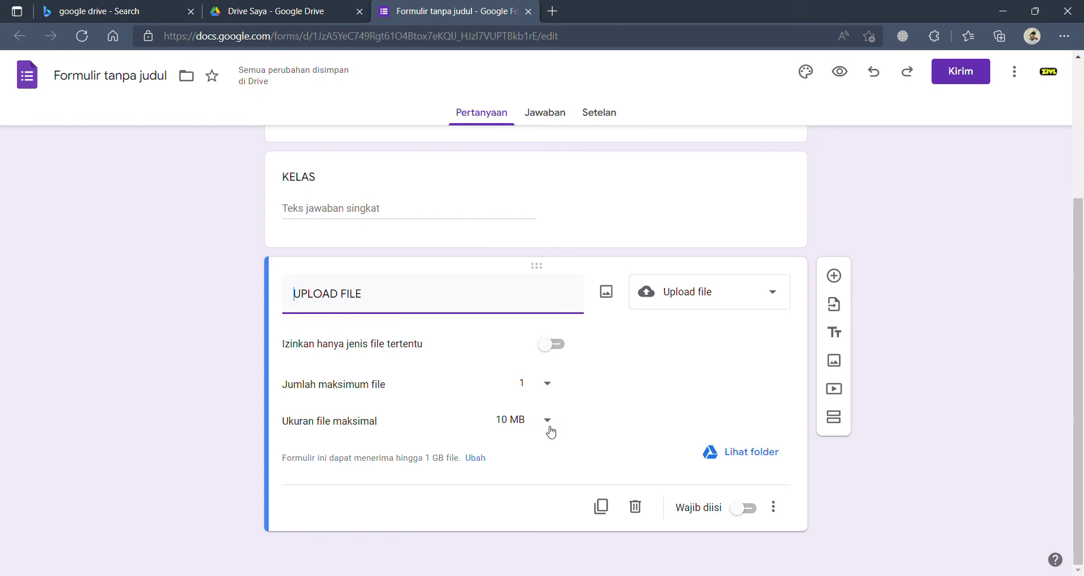
left_click(533, 430)
left_click(614, 413)
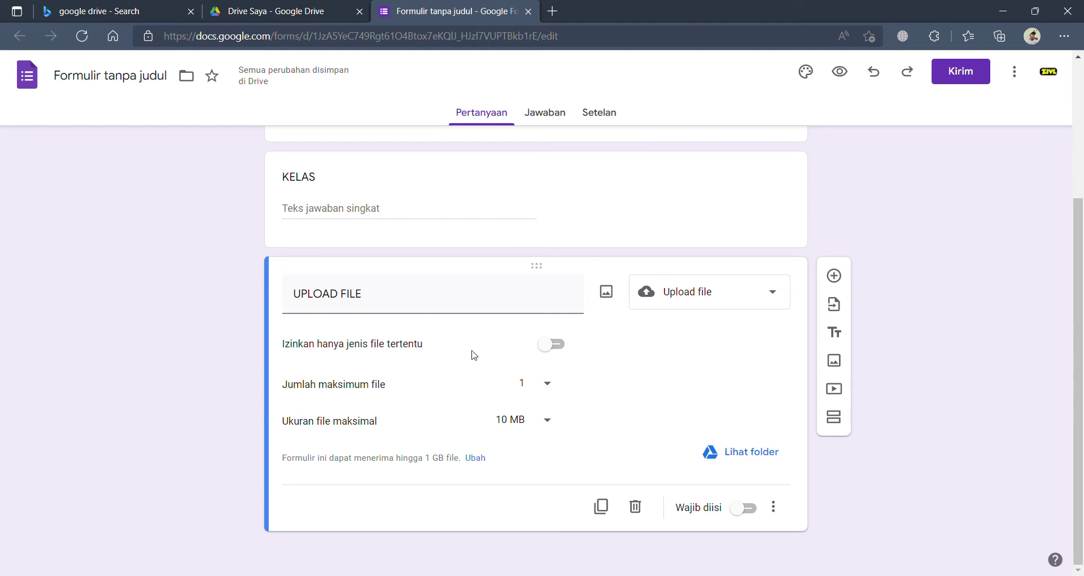
Switch the restriction to specific file types on and back off for the UPLOAD FILE question
left_click(559, 345)
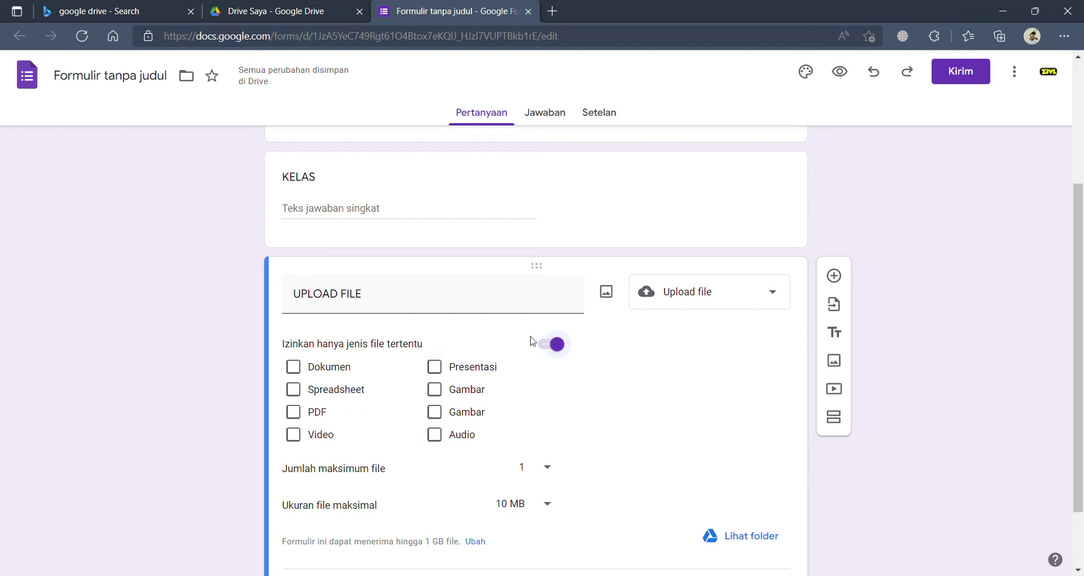
left_click(559, 348)
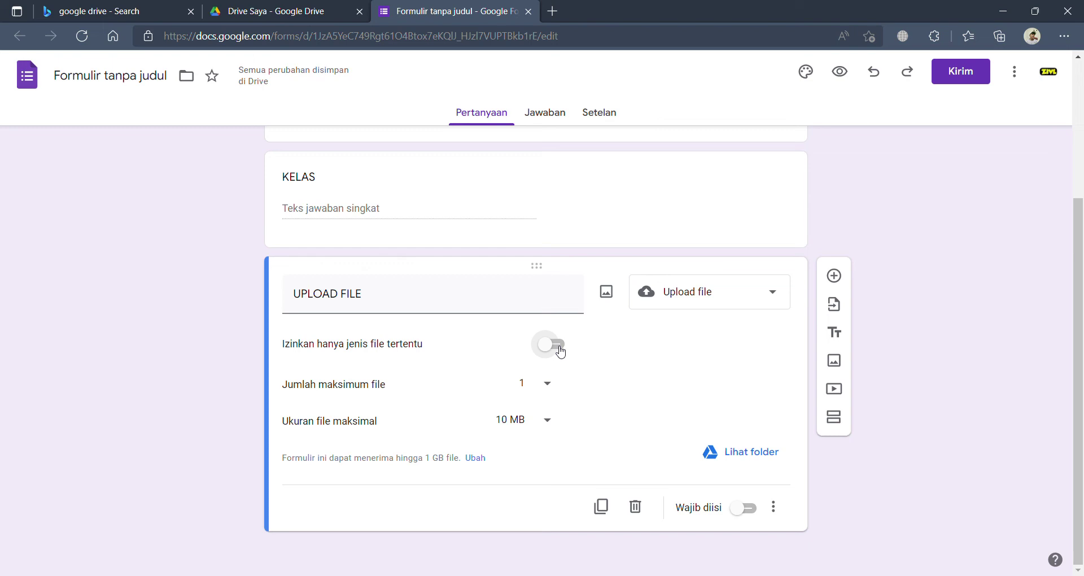
Set the form's theme colour to Biru Muda #03a9f4 and its background to the darkest light-blue shade
scroll(560, 351, "up", 4)
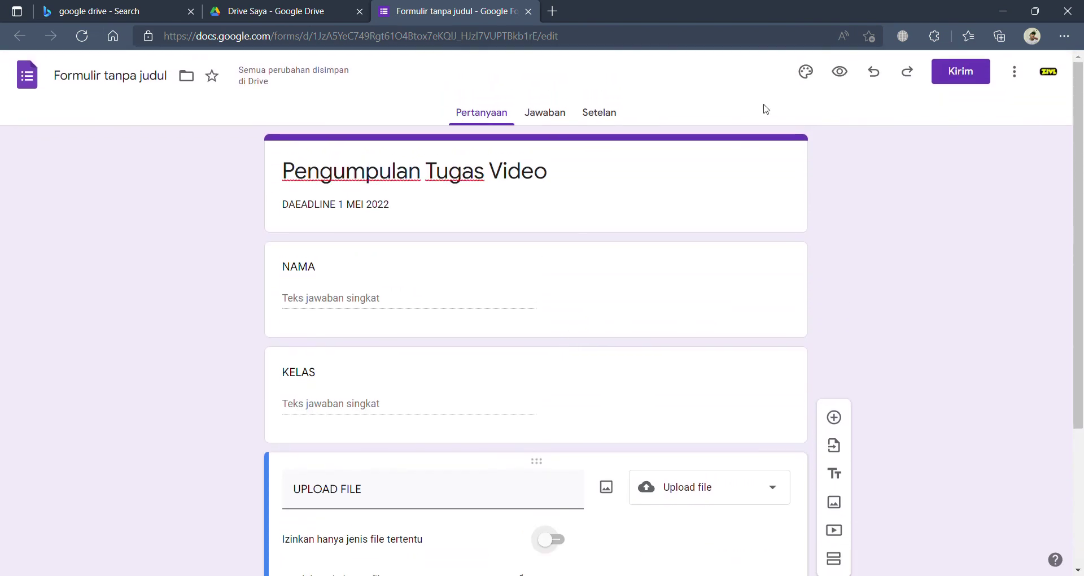
left_click(807, 74)
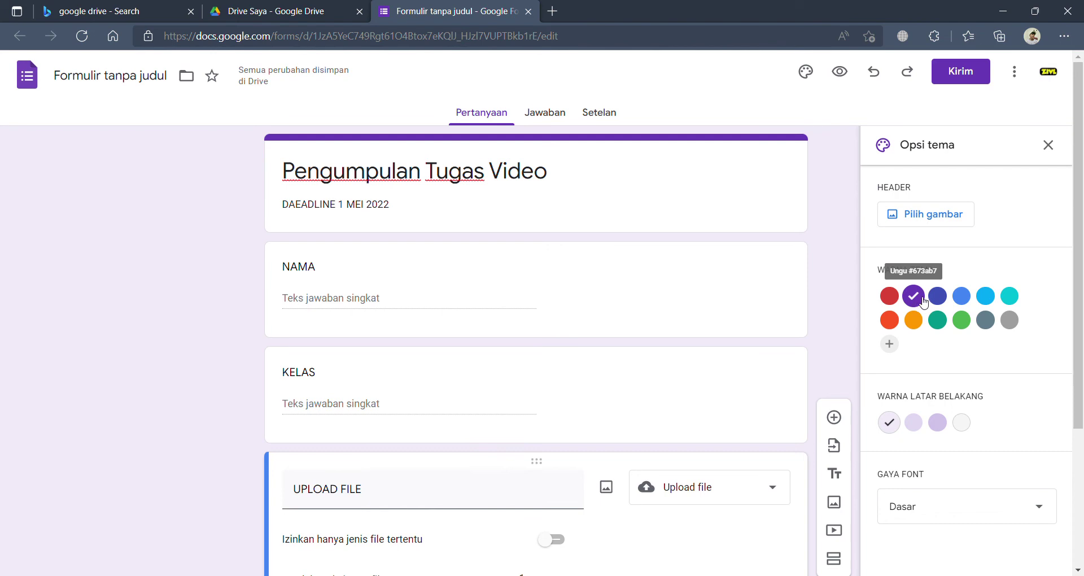
left_click(985, 296)
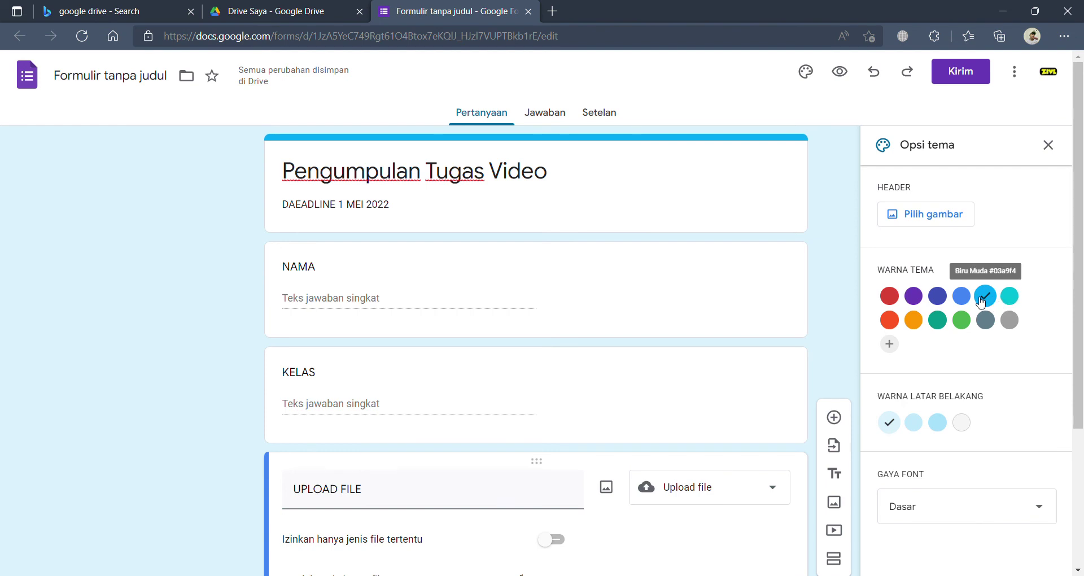
left_click(940, 423)
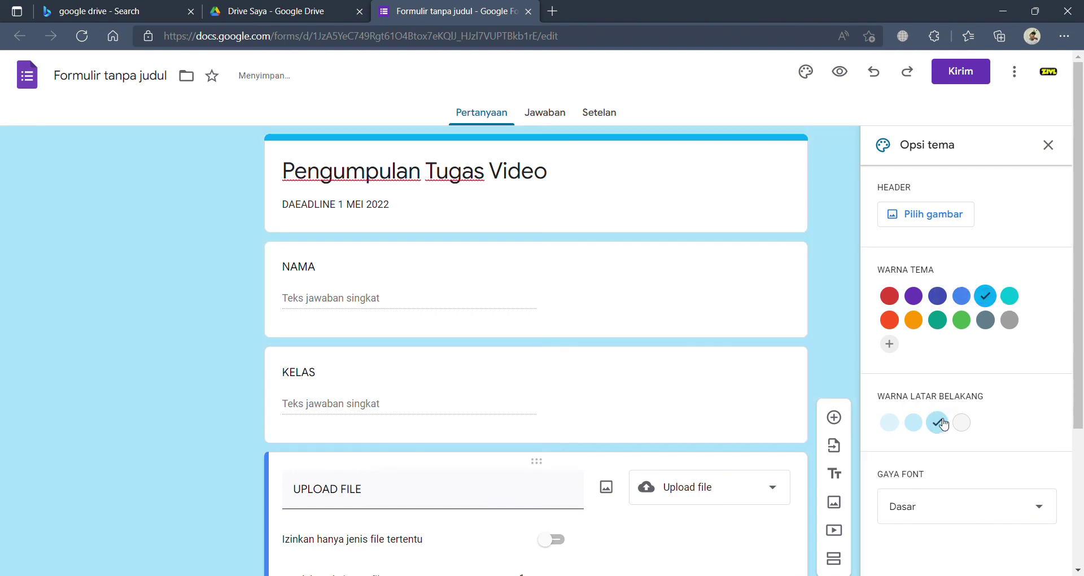
Try the Dekoratif font style on the form and set the font style to Formal instead
scroll(944, 424, "down", 2)
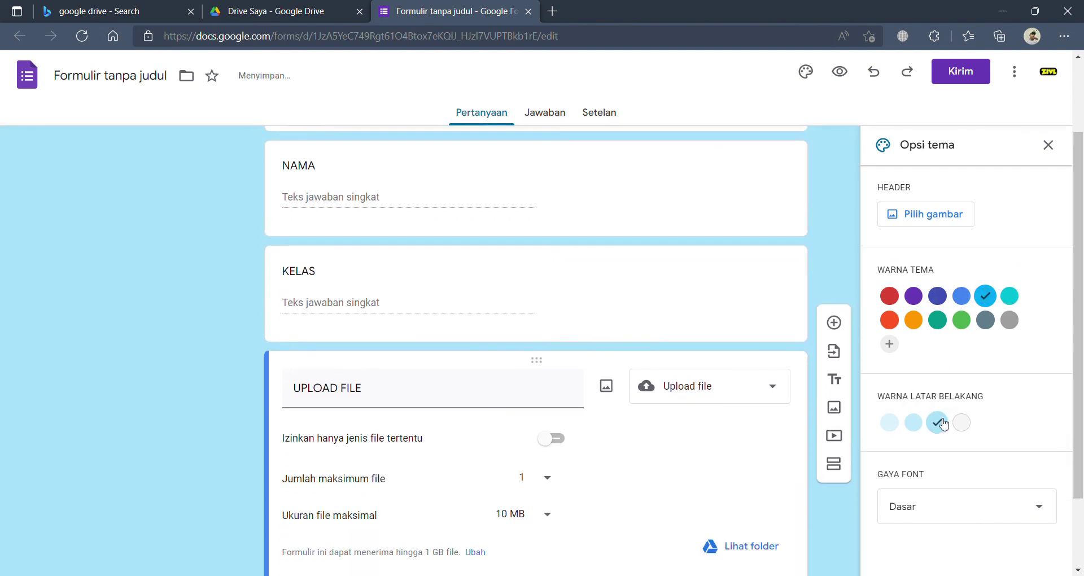
left_click(955, 511)
left_click(949, 494)
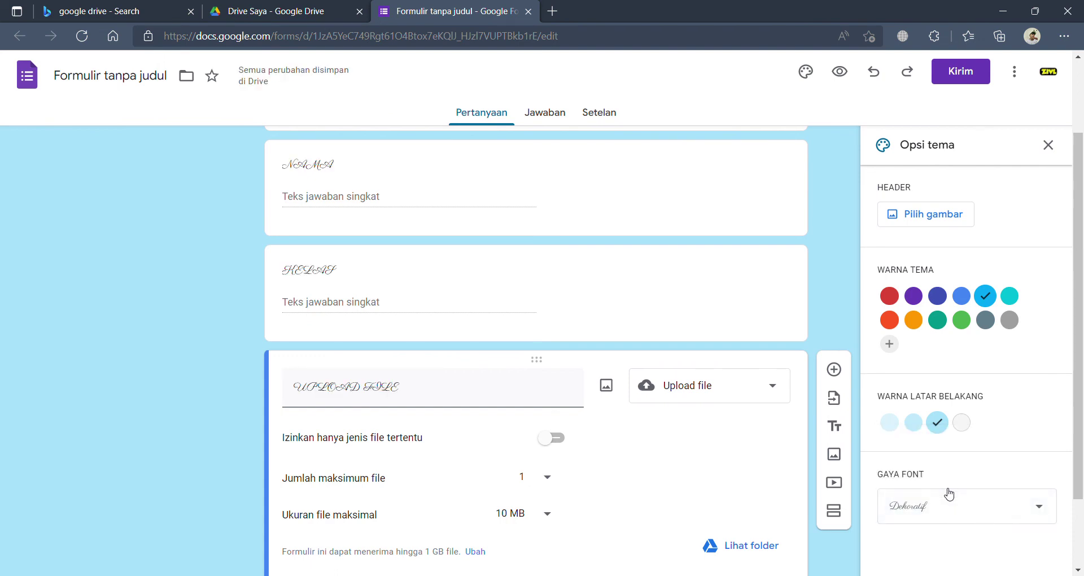
left_click(939, 506)
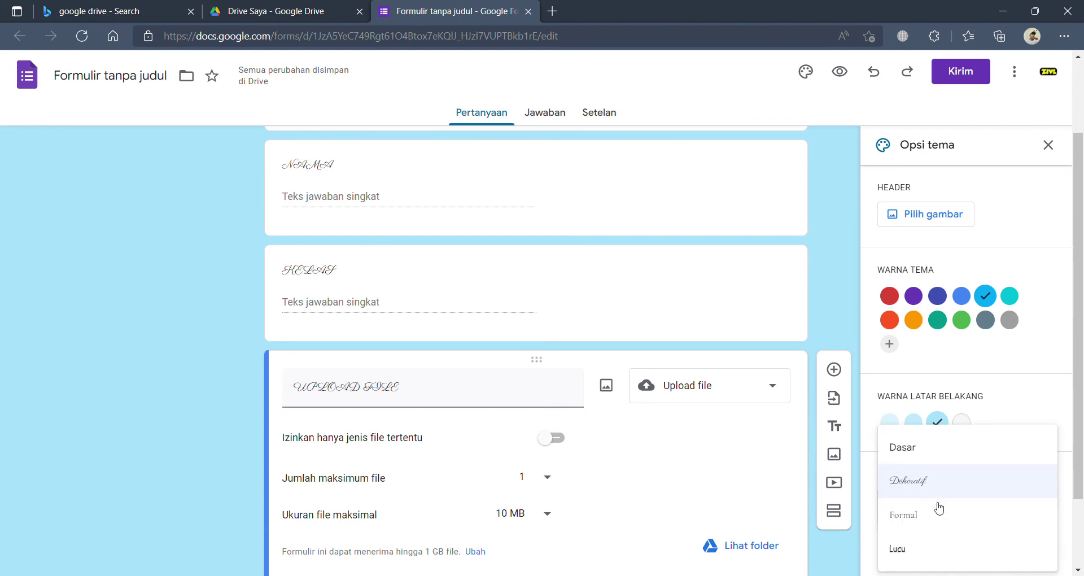
left_click(939, 511)
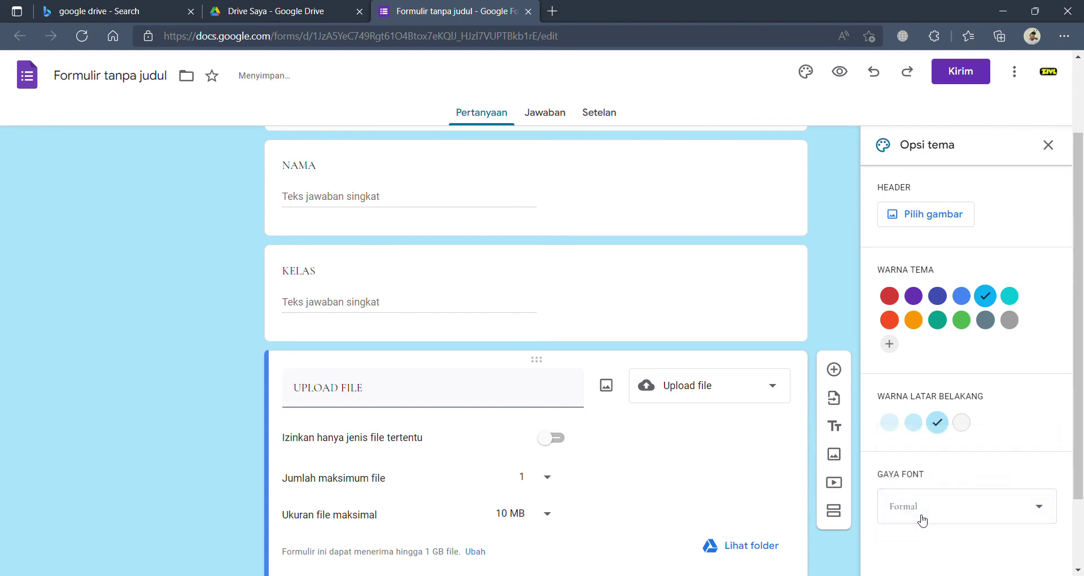
scroll(659, 442, "up", 2)
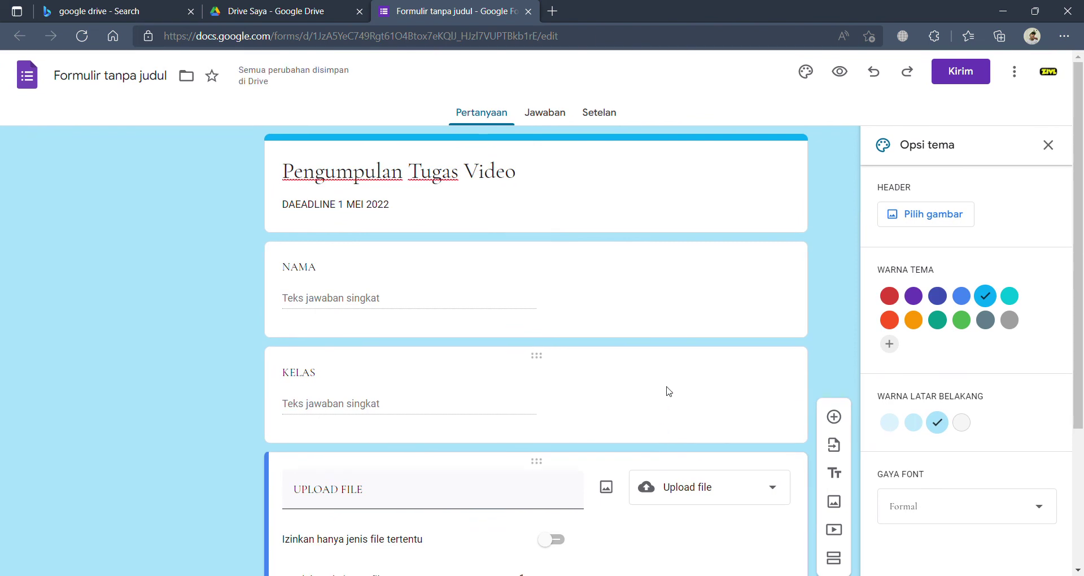
scroll(797, 174, "up", 2)
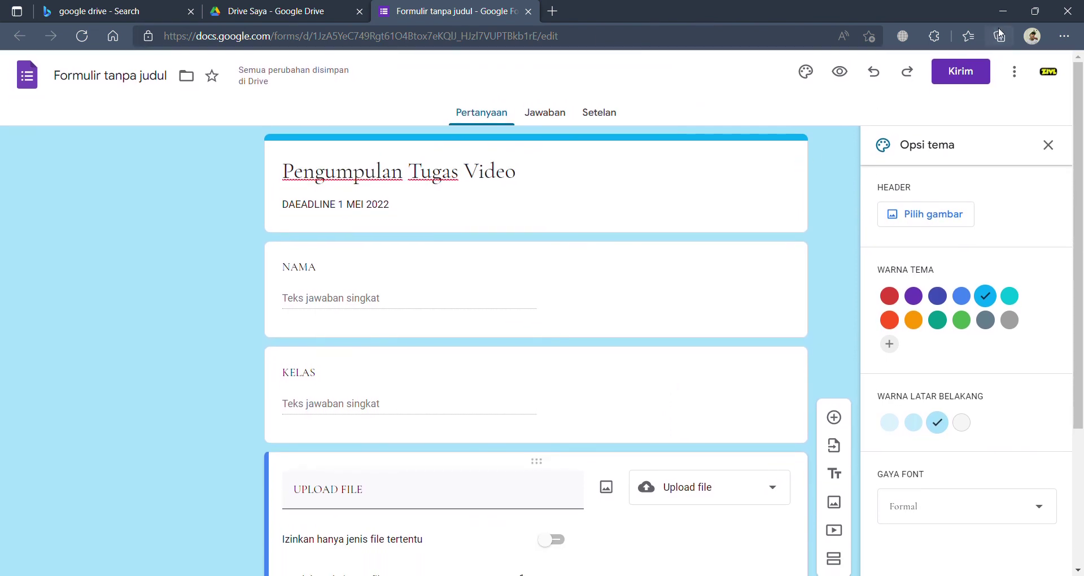
Copy the form's sharing link with the URL shortened
left_click(969, 65)
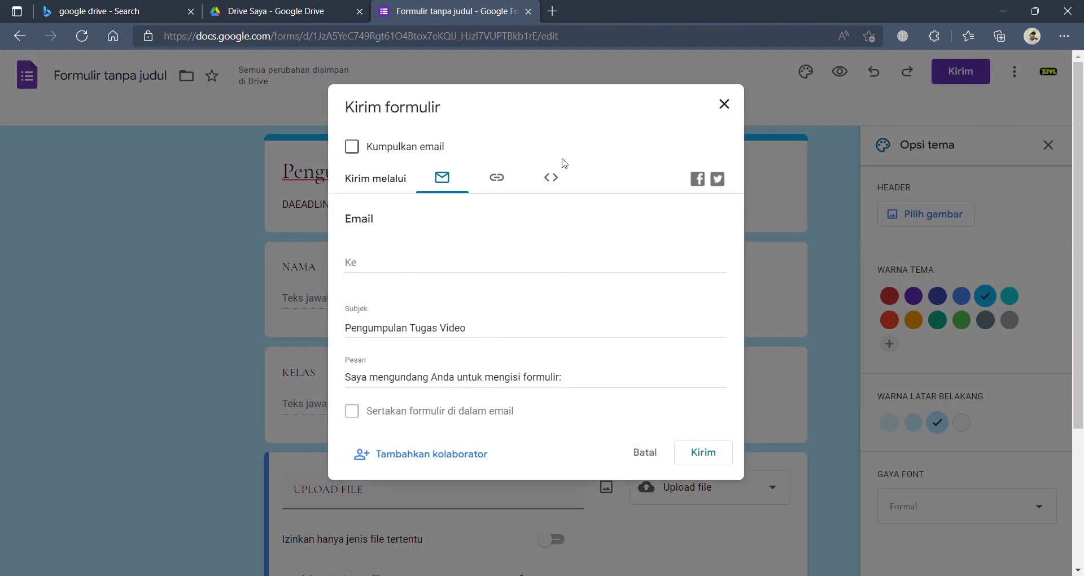
left_click(508, 184)
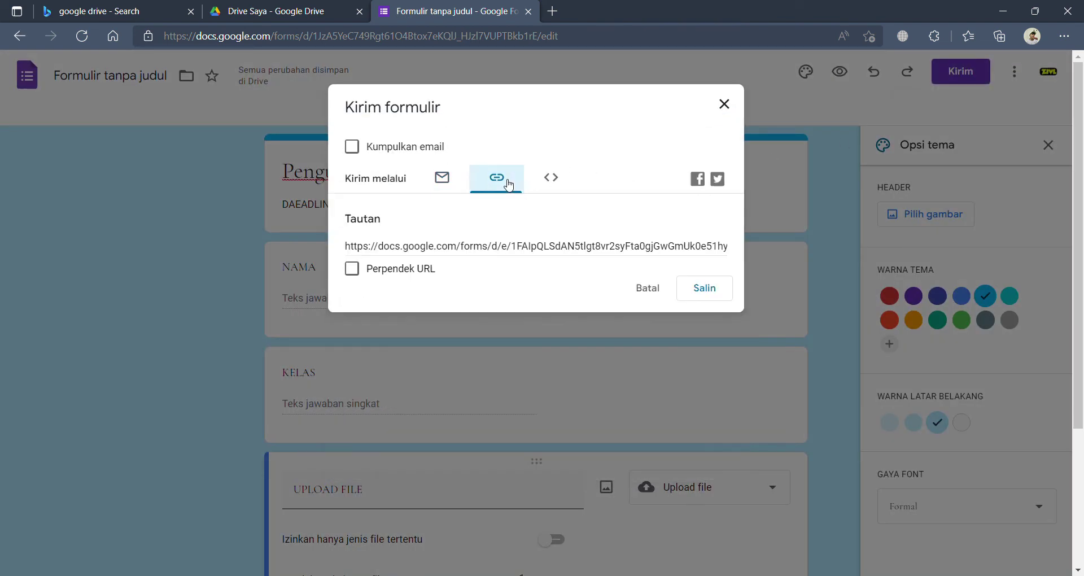
left_click(352, 268)
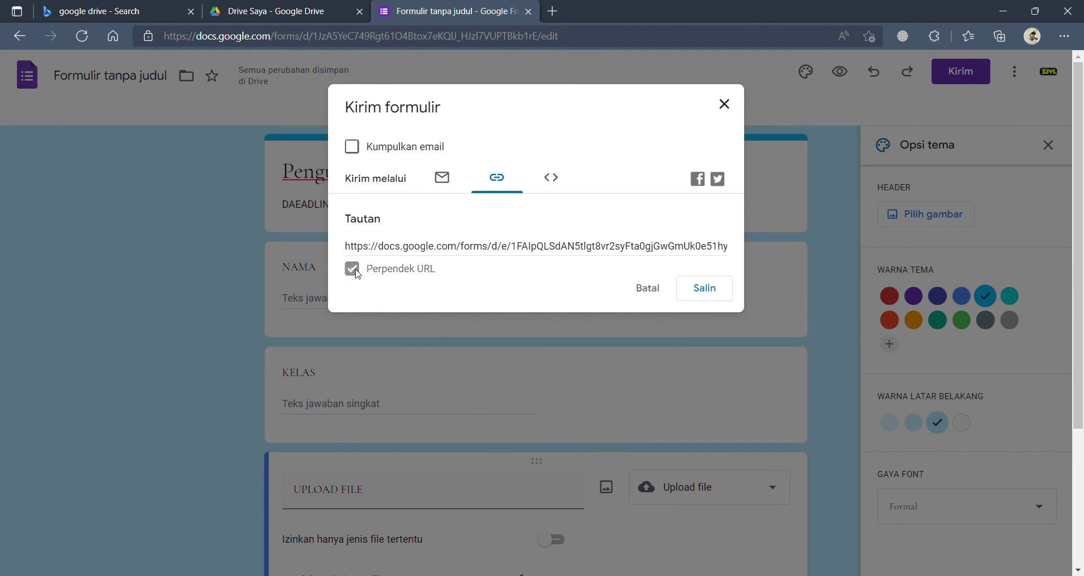
left_click(700, 290)
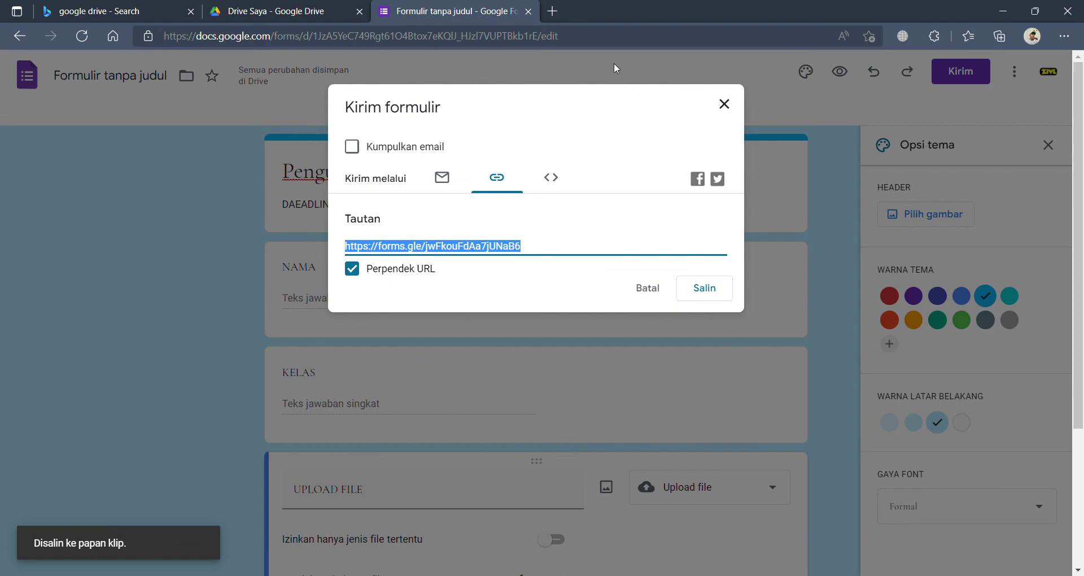
Open the copied short link in a new browser tab and look over the published form
left_click(552, 11)
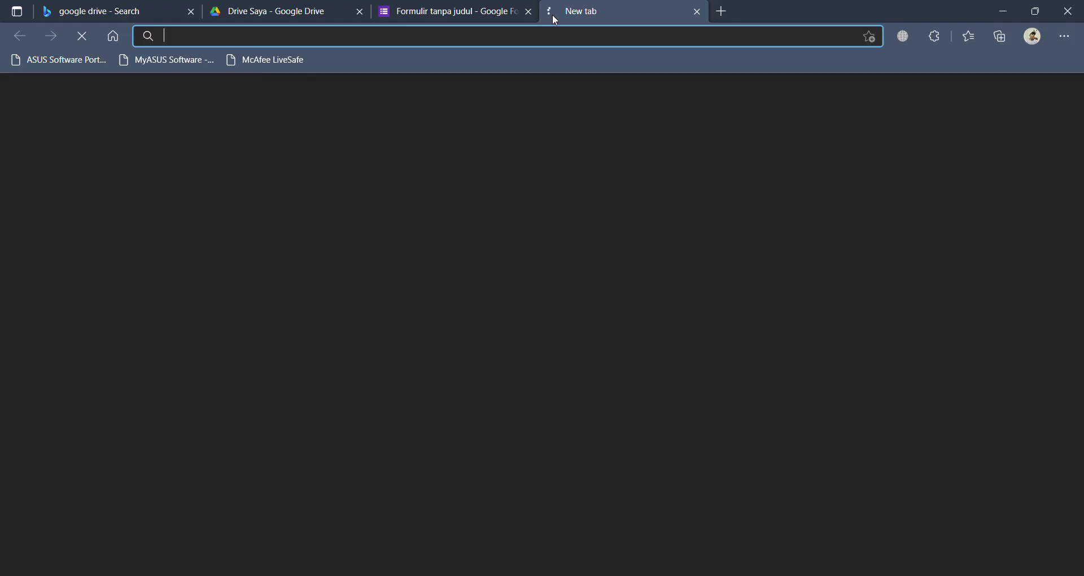
type("https://forms.gle/jwFkouFdAa7jUNaB6")
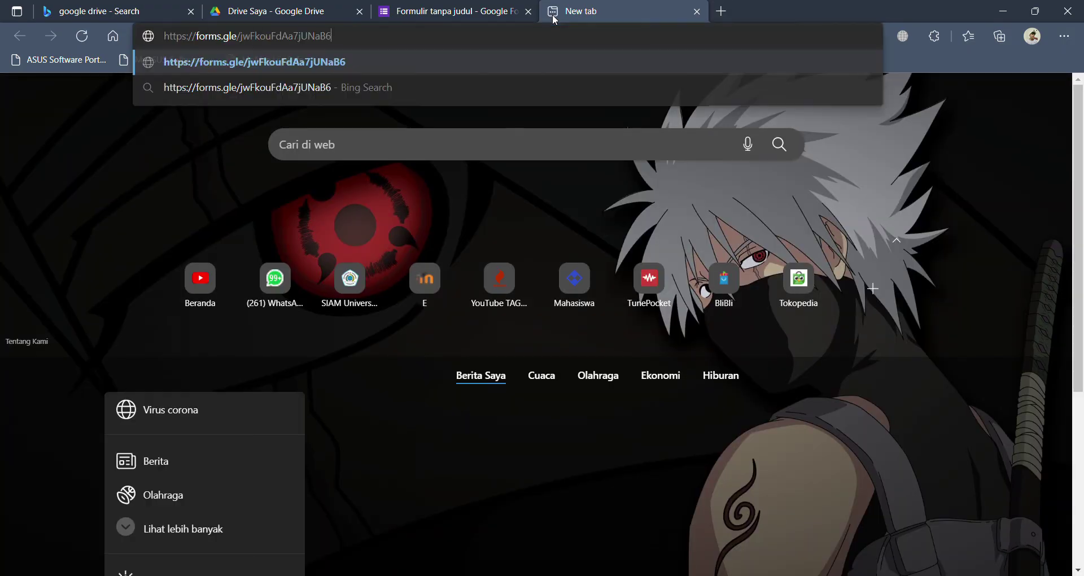
key("Return")
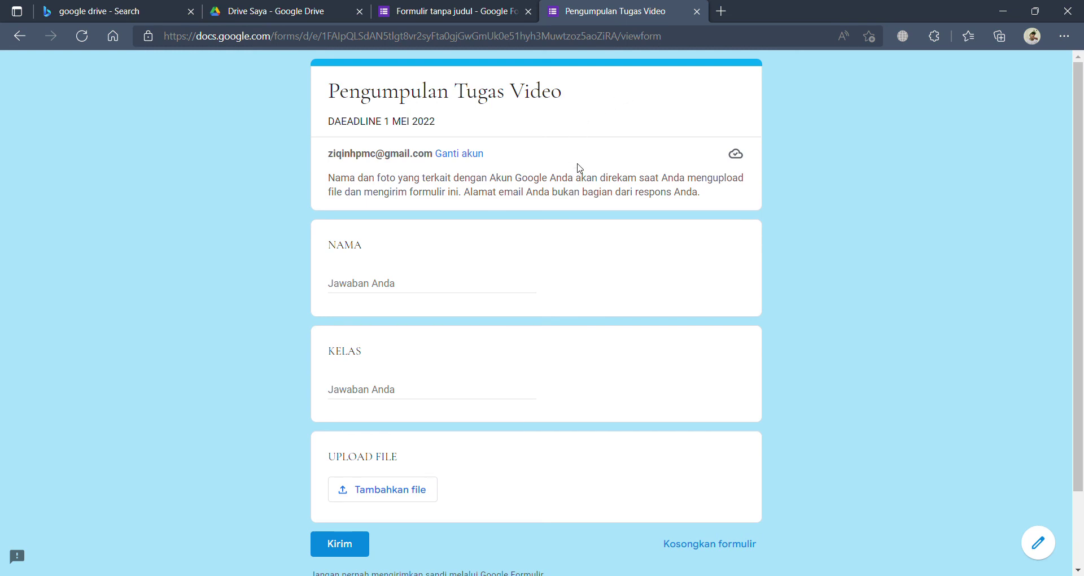
scroll(576, 164, "down", 2)
scroll(582, 151, "up", 3)
scroll(415, 216, "down", 1)
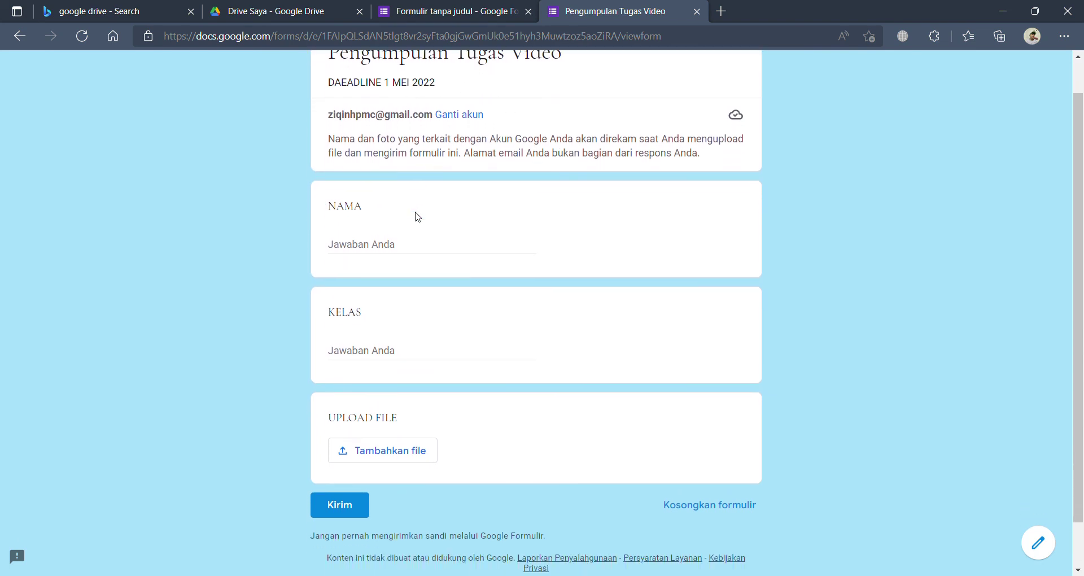
Enter "NJKCNDDN" as a test answer to the NAMA question and clear it again
left_click(399, 254)
type("NJKCNDDN")
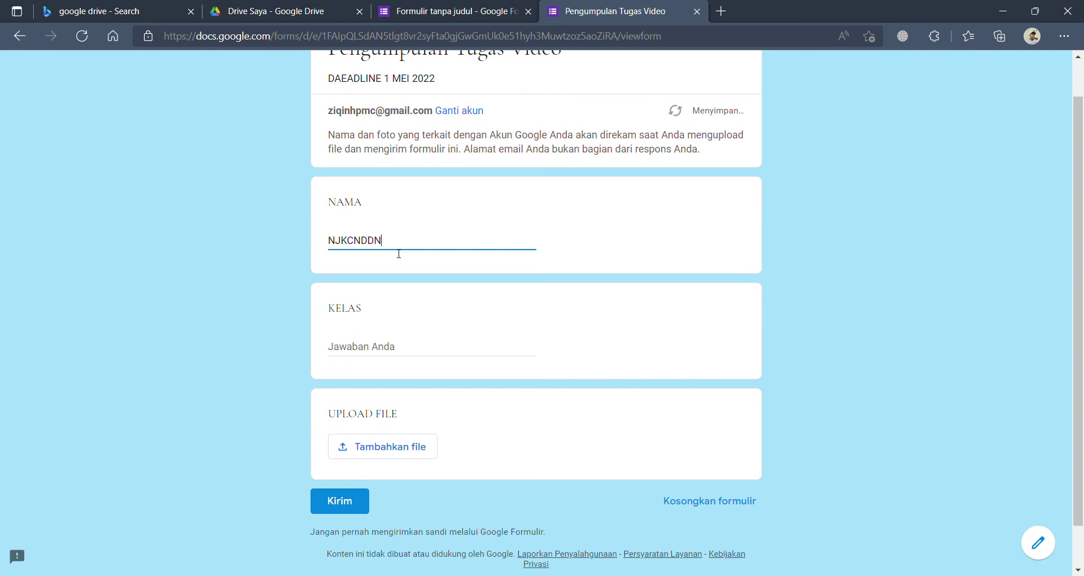
left_click(379, 333)
left_click(401, 249)
key("BackSpace")
key("BackSpace")
key("BackSpace")
key("BackSpace")
key("BackSpace")
key("BackSpace")
key("BackSpace")
key("BackSpace")
scroll(738, 236, "up", 2)
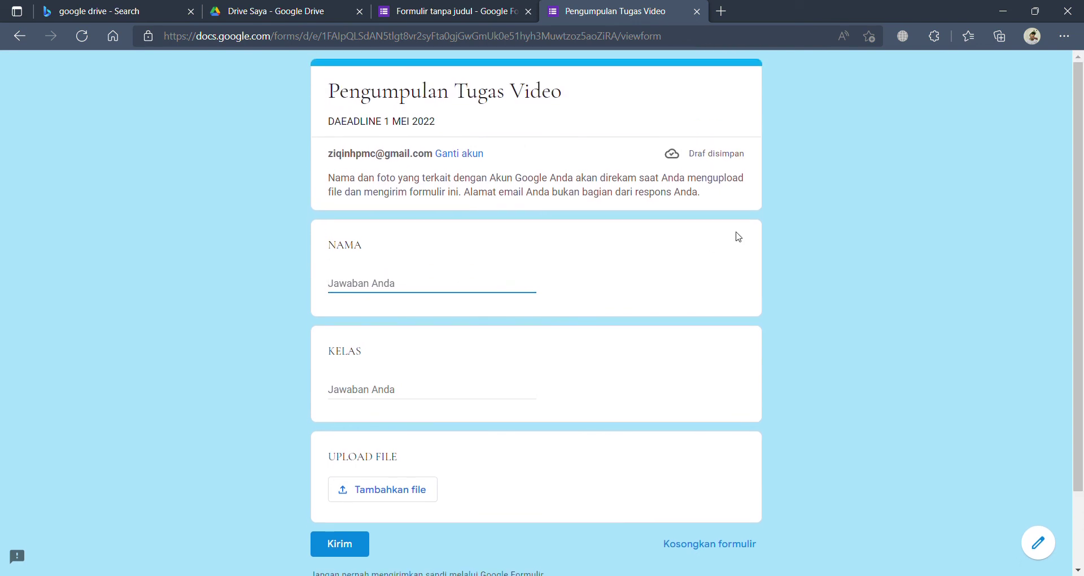
scroll(738, 236, "up", 2, "ctrl")
scroll(739, 237, "left", 2)
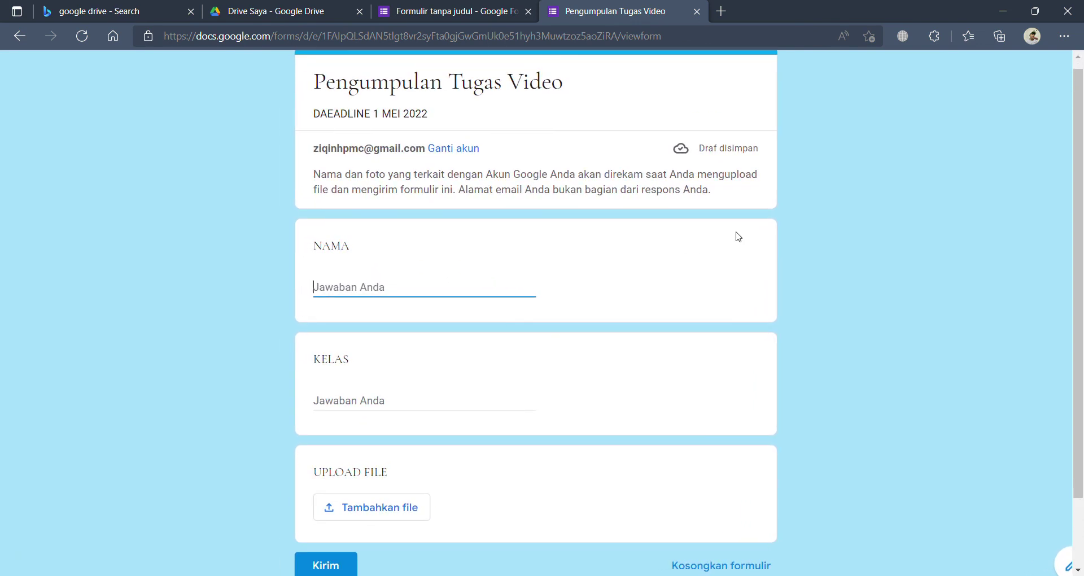
scroll(738, 237, "up", 1)
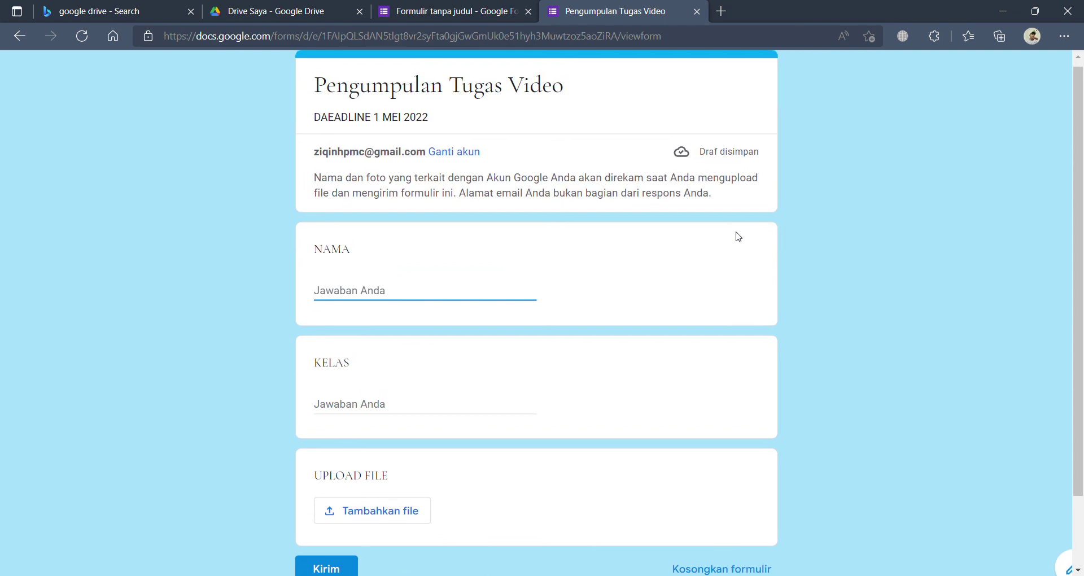
scroll(738, 237, "down", 1)
scroll(739, 236, "up", 1)
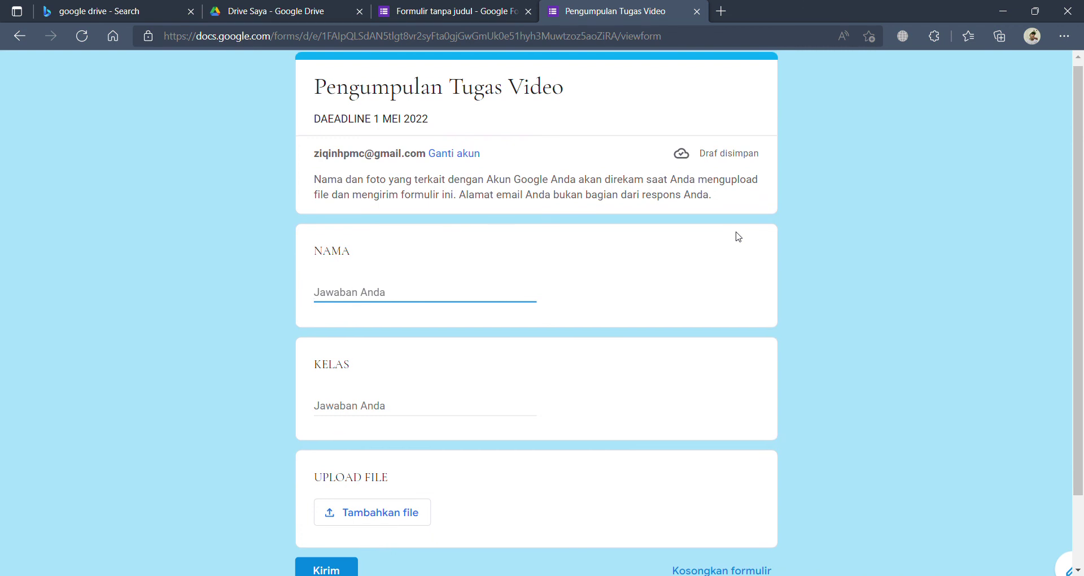